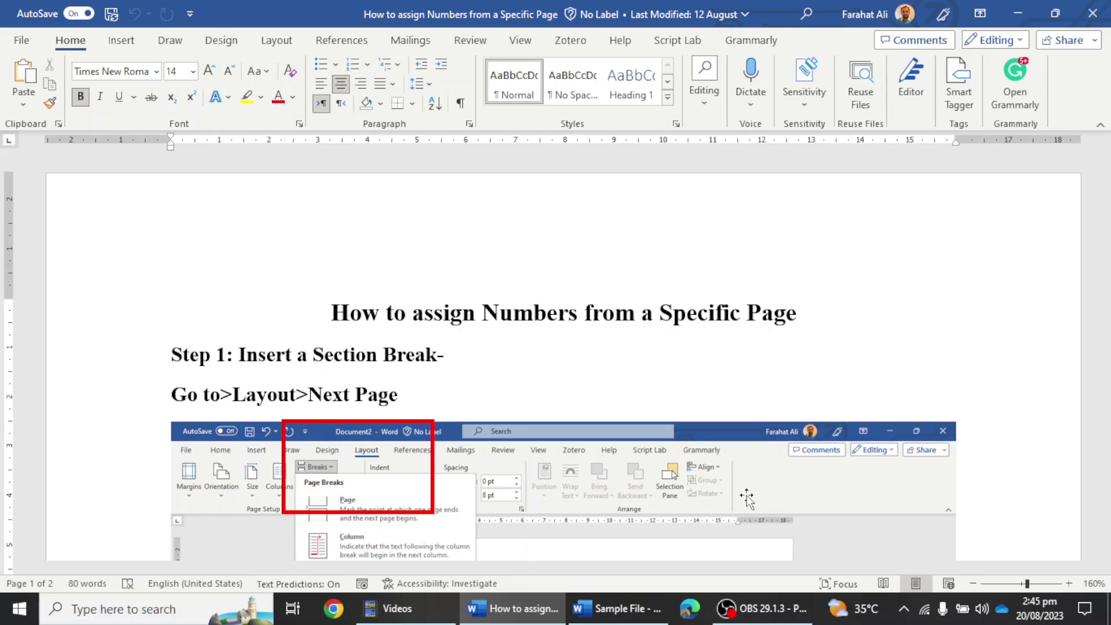
# - Switch to the Sample File document and insert a Next Page section break after "August 2023" on the title page
pyautogui.click(636, 608)
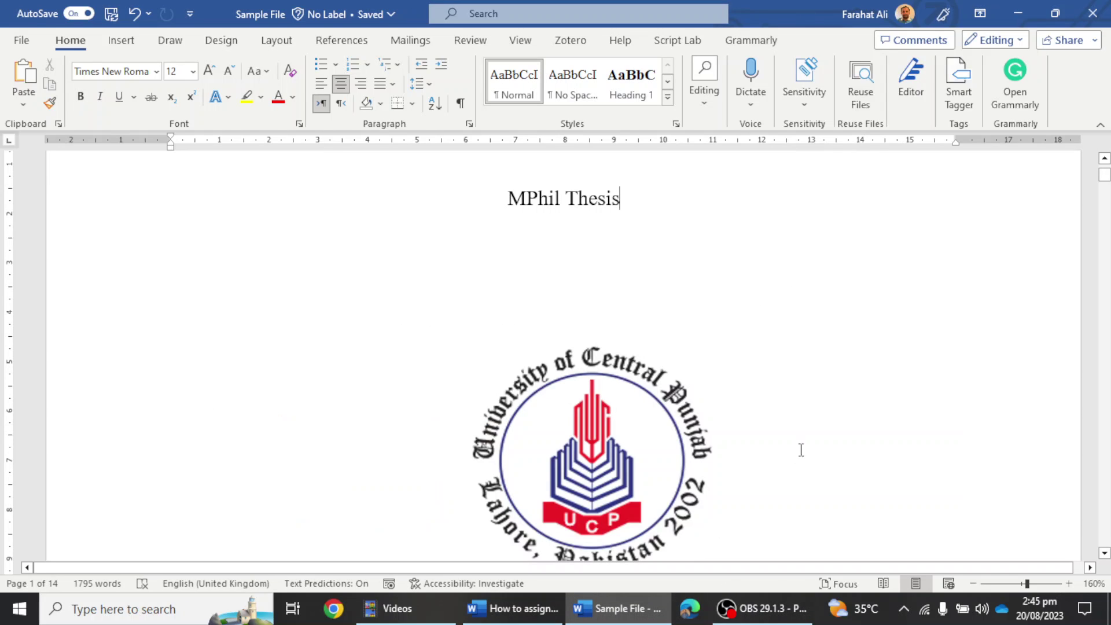
pyautogui.scroll(3, 804, 443)
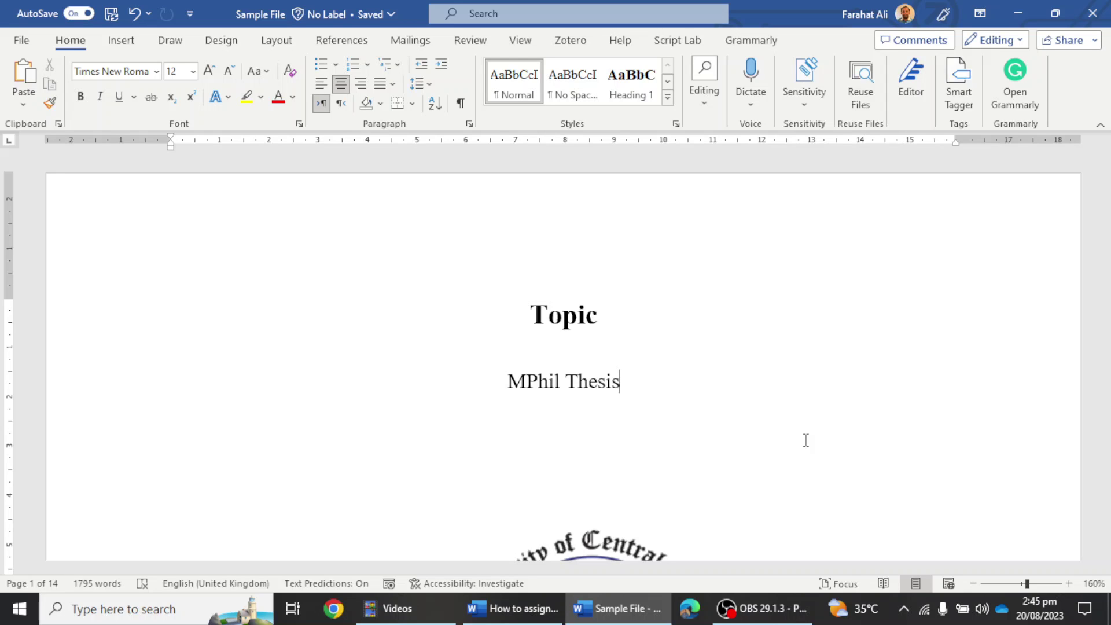
pyautogui.scroll(-5, 810, 445)
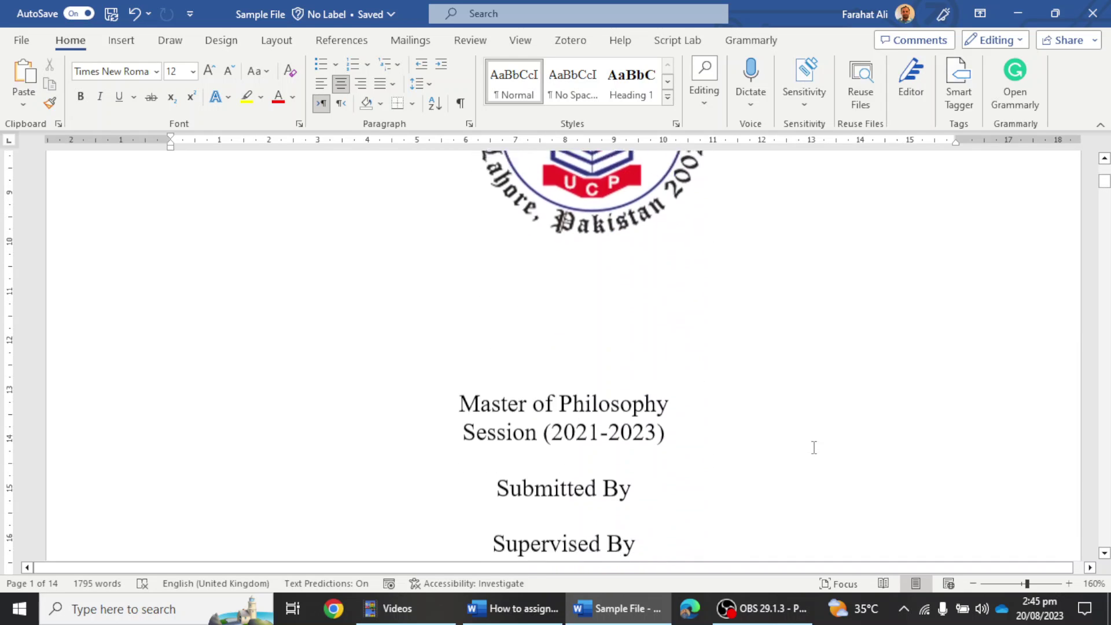
pyautogui.scroll(-10, 814, 448)
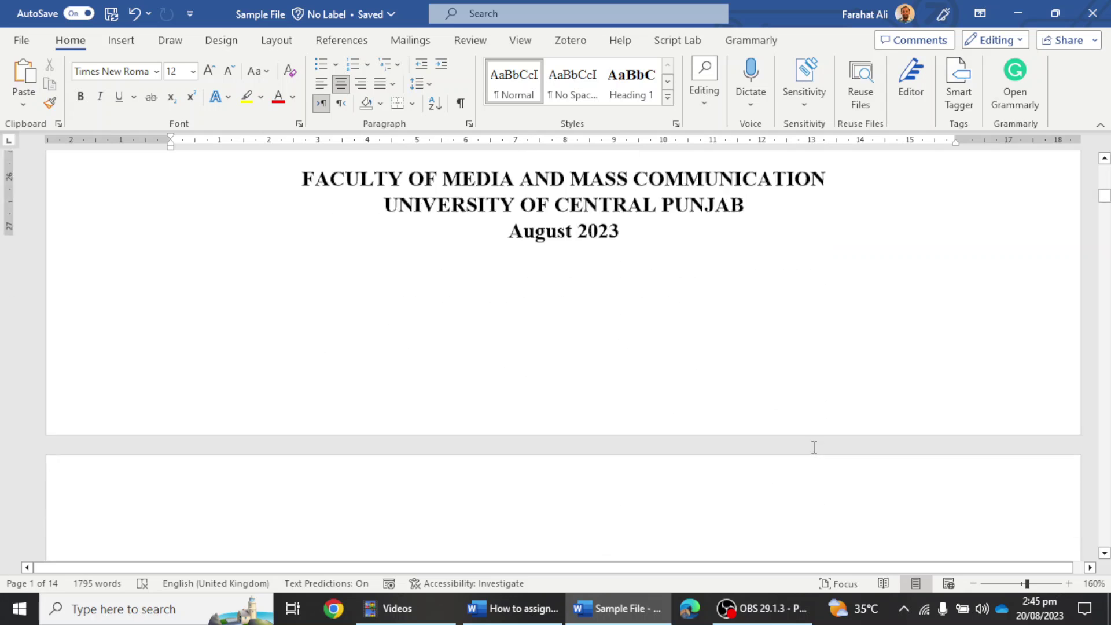
pyautogui.scroll(-5, 813, 447)
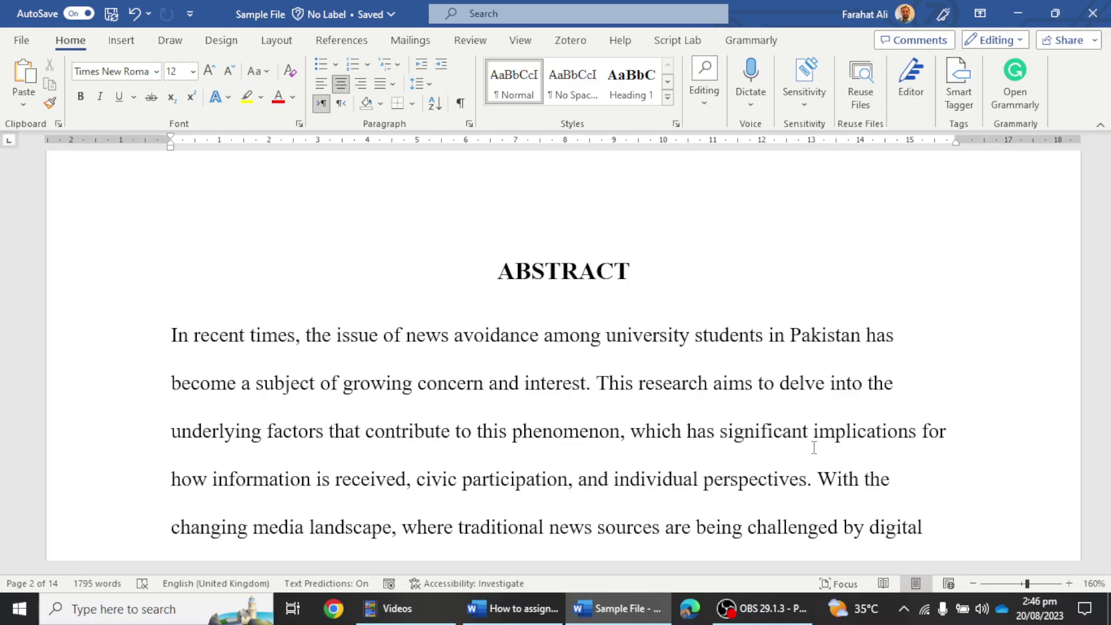
pyautogui.scroll(6, 787, 376)
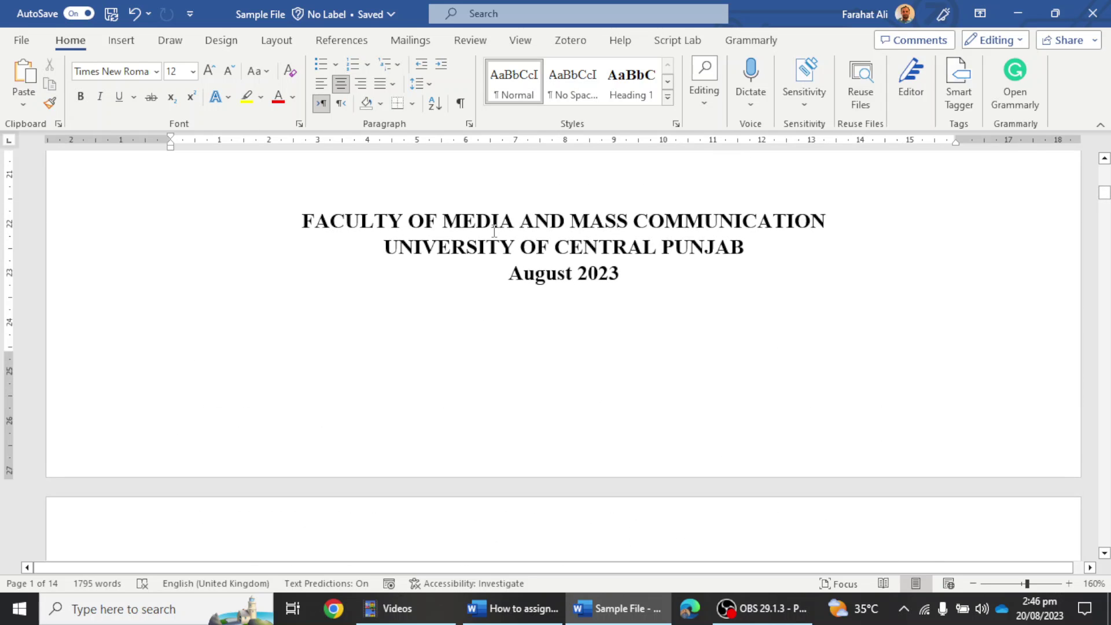
pyautogui.click(268, 40)
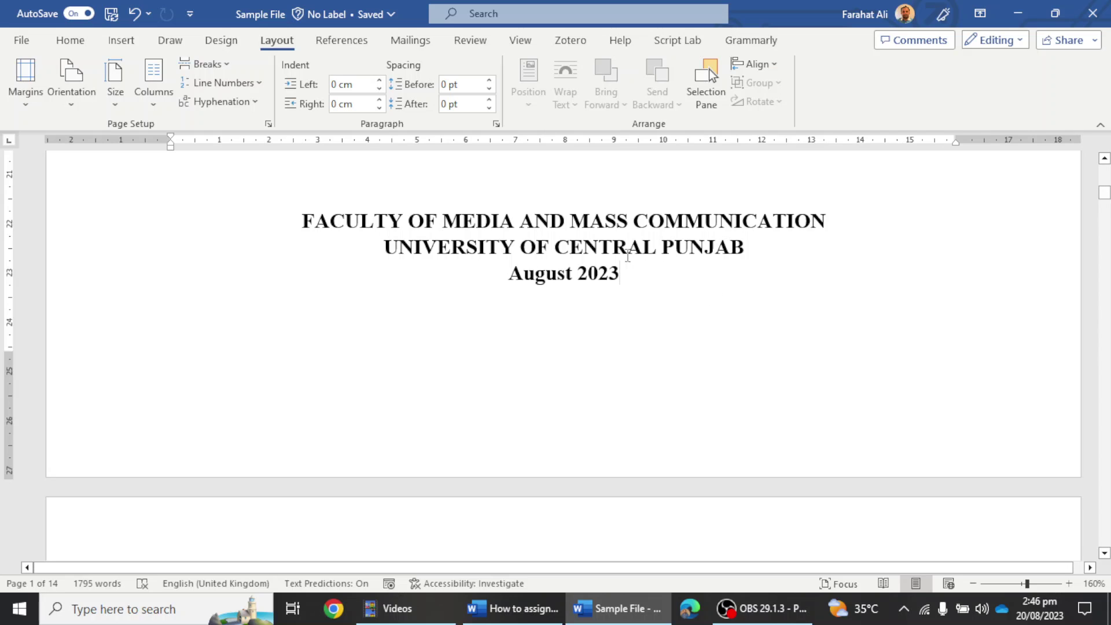
pyautogui.click(227, 64)
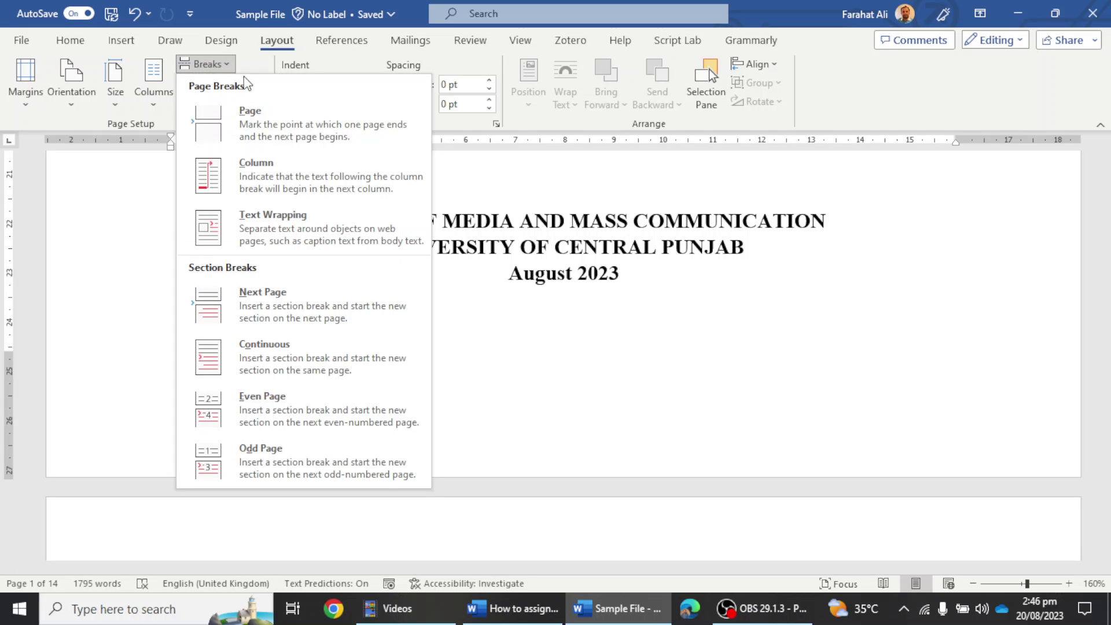
pyautogui.click(292, 313)
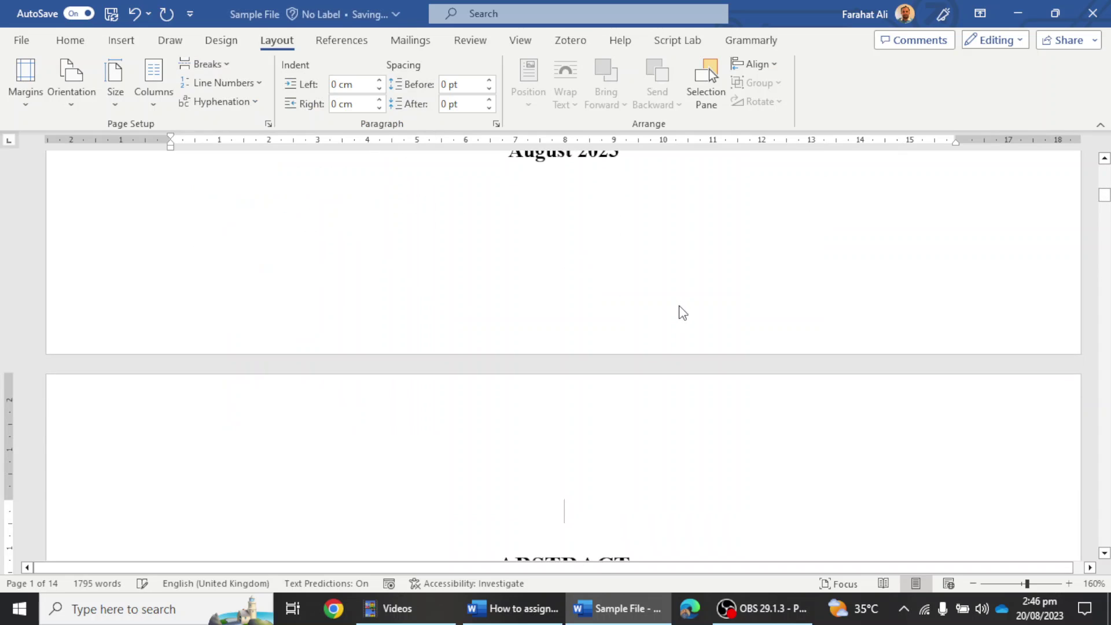
# - Show the formatting marks to check the section break at the end of the title page
pyautogui.scroll(5, 727, 335)
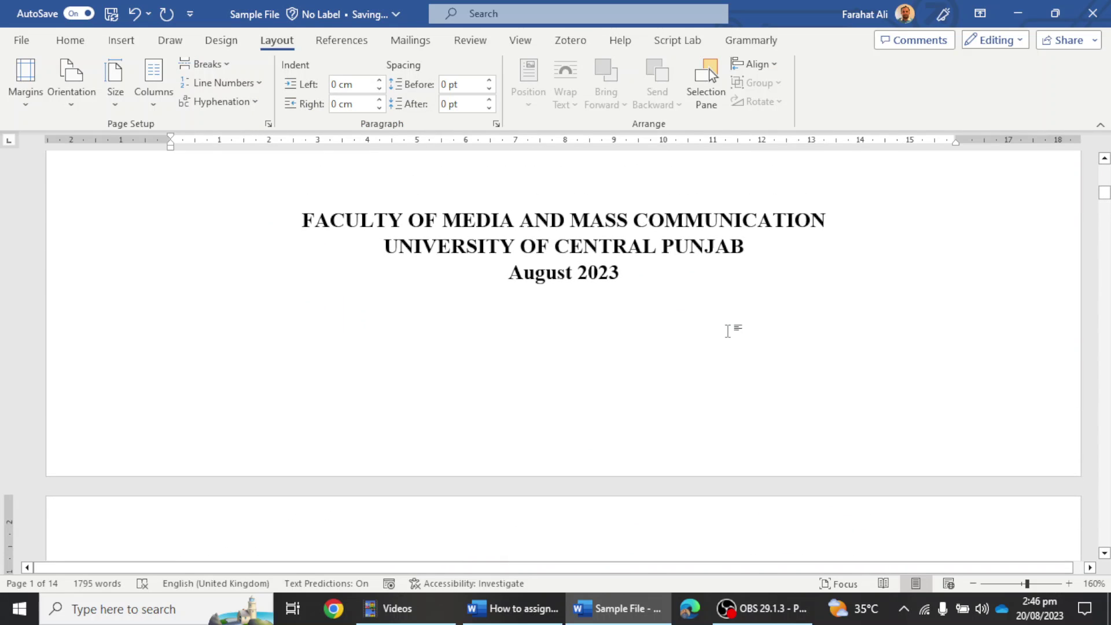
pyautogui.click(82, 45)
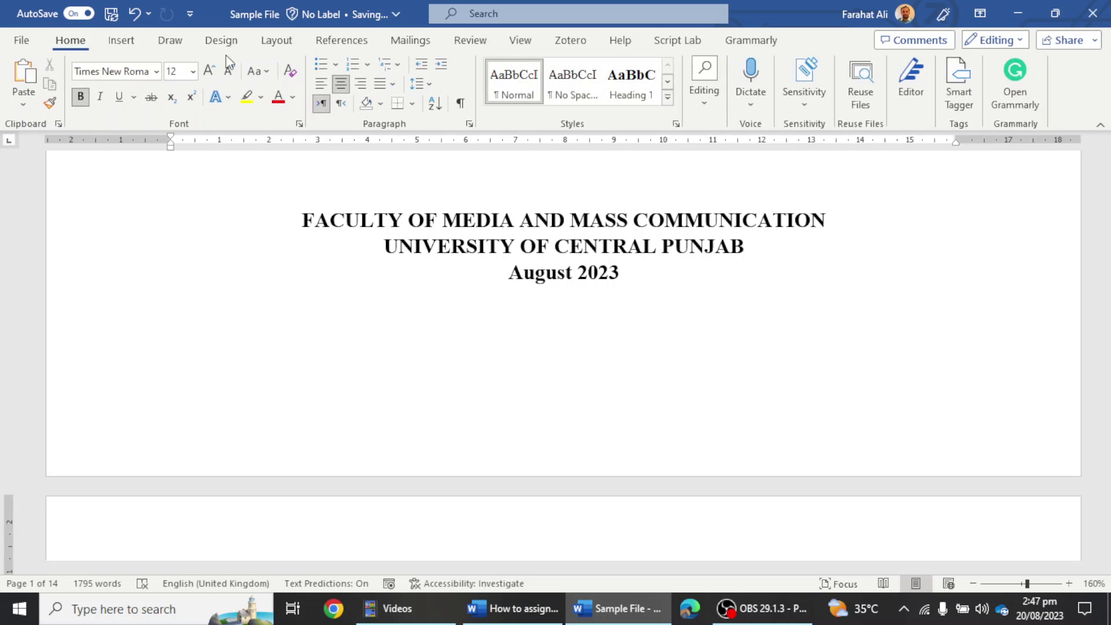
pyautogui.click(461, 104)
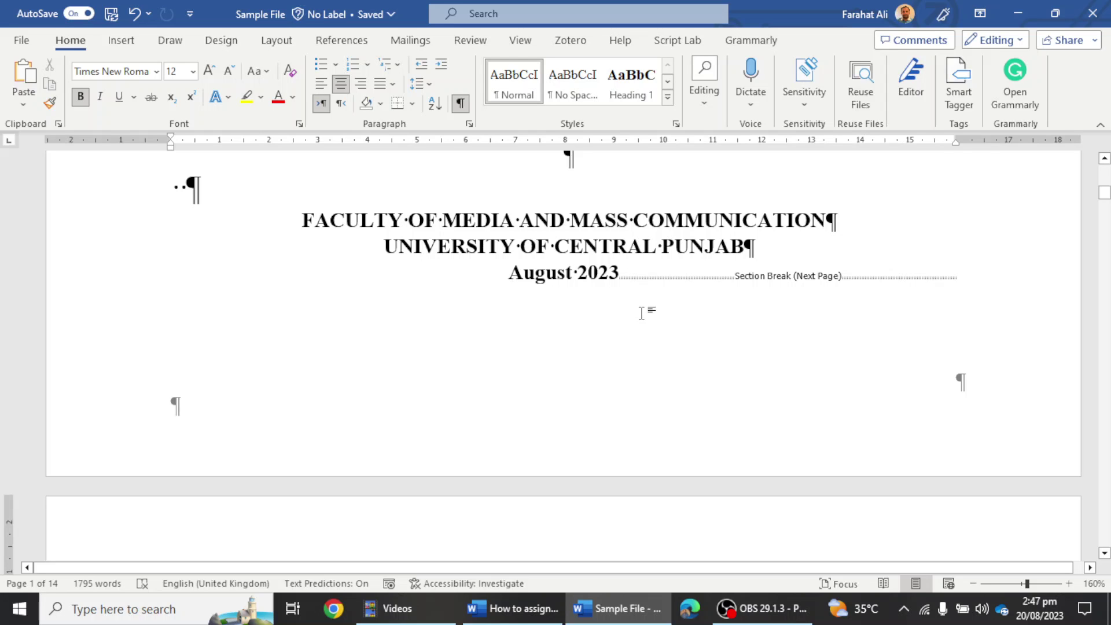
# - Insert a Next Page section break after the page break on page 11, just before Chapter One
pyautogui.scroll(-10, 642, 314)
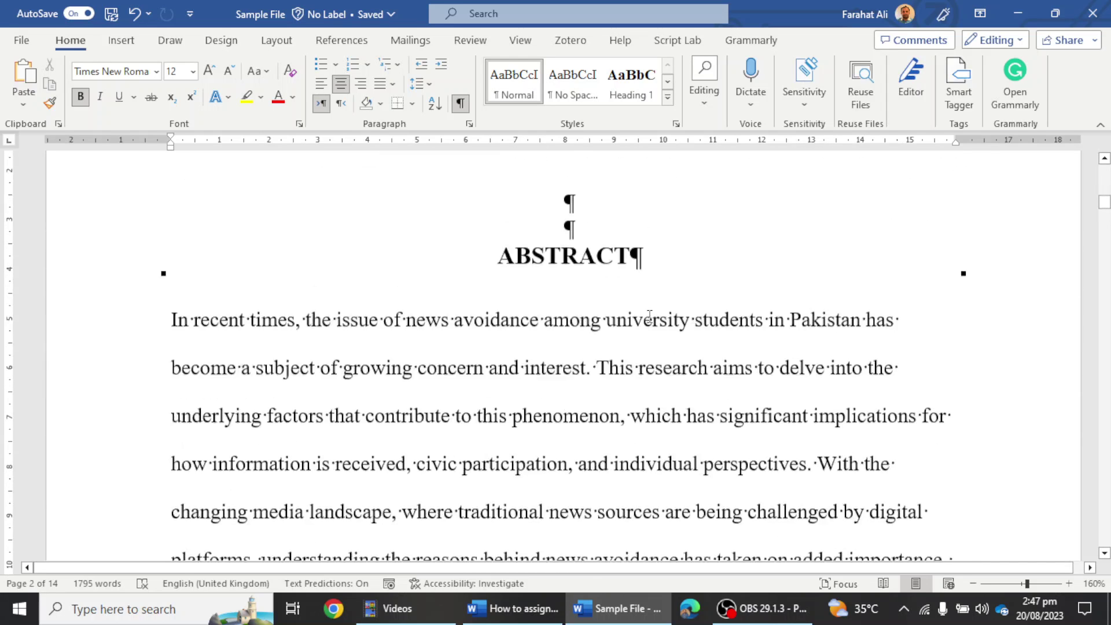
pyautogui.scroll(-15, 650, 317)
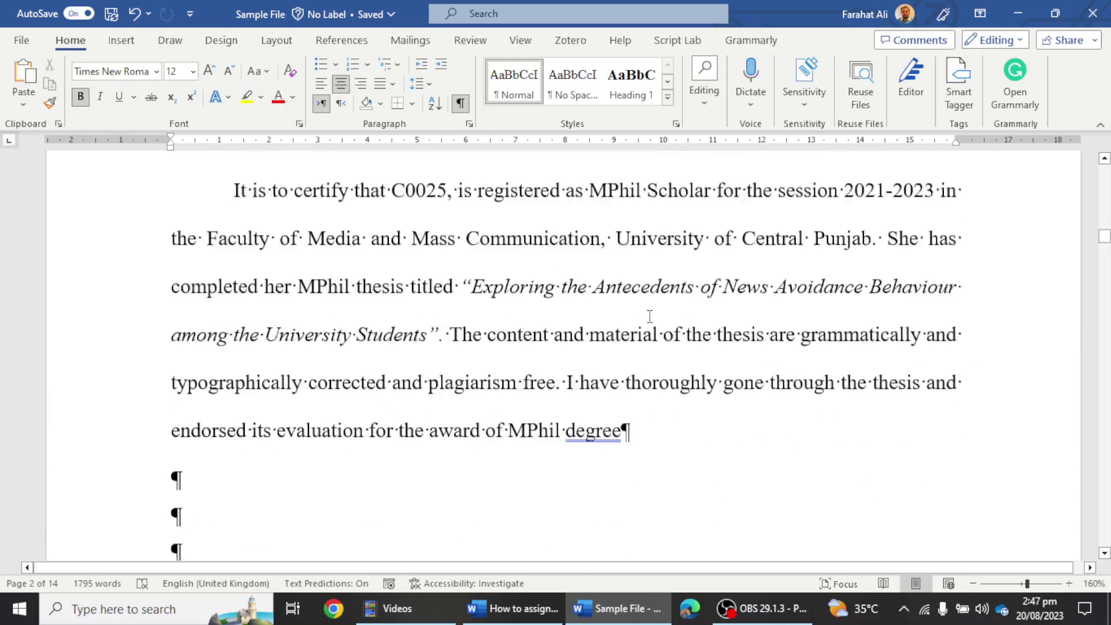
pyautogui.moveTo(1104, 244); pyautogui.dragTo(1104, 457)
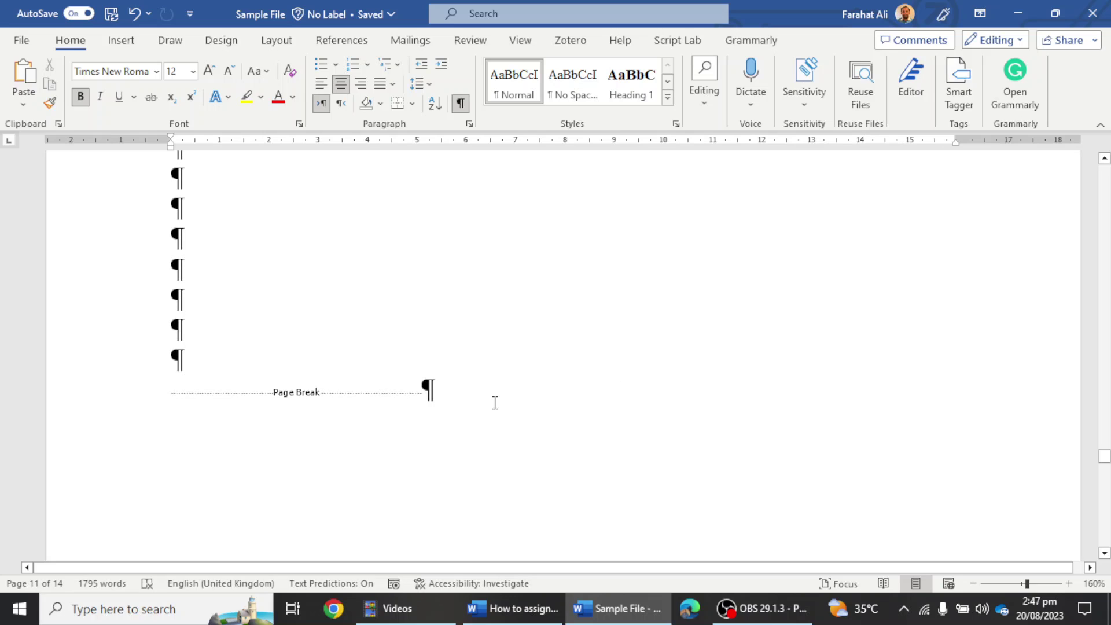
pyautogui.click(533, 396)
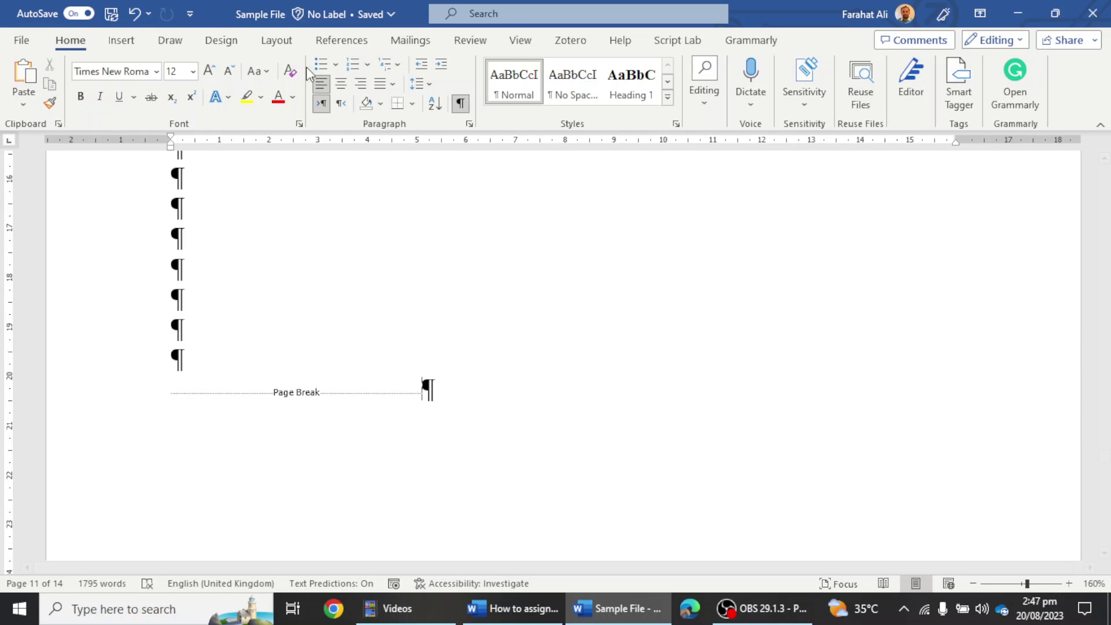
pyautogui.click(272, 40)
pyautogui.click(205, 64)
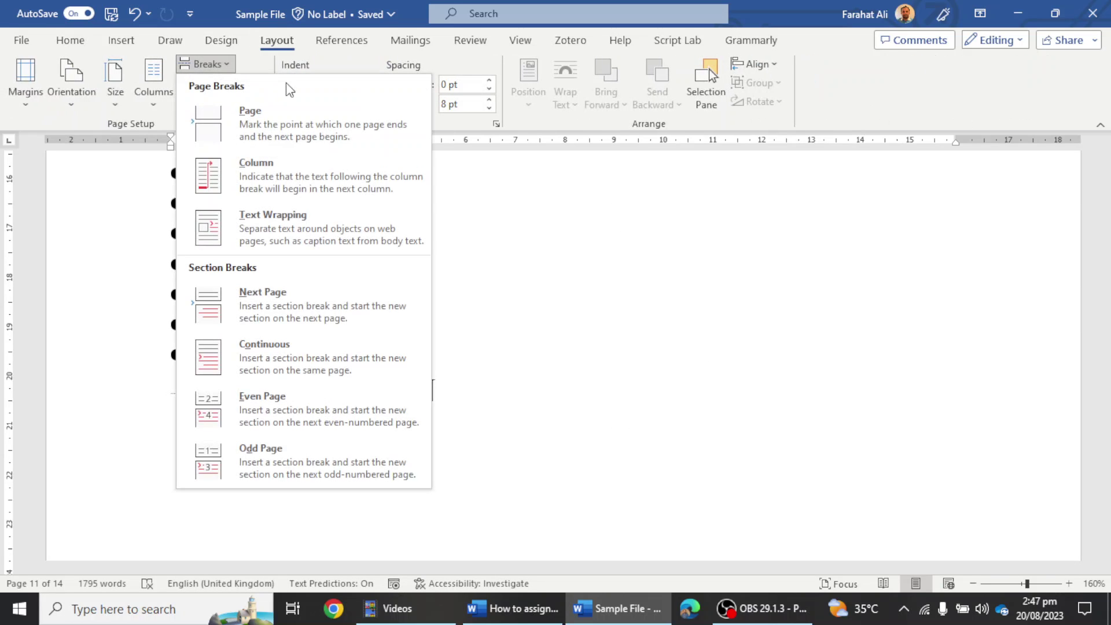
pyautogui.click(330, 301)
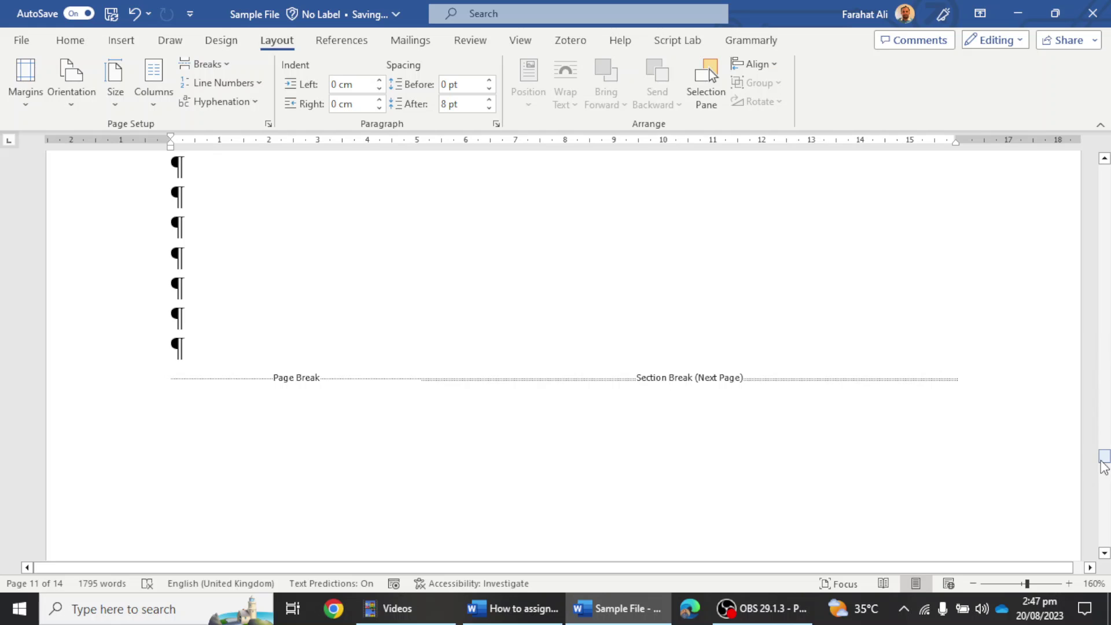
# - Open the footer of the abstract page in section 2 and insert a Plain Number 3 page number at the page bottom
pyautogui.moveTo(1104, 463); pyautogui.dragTo(1105, 191)
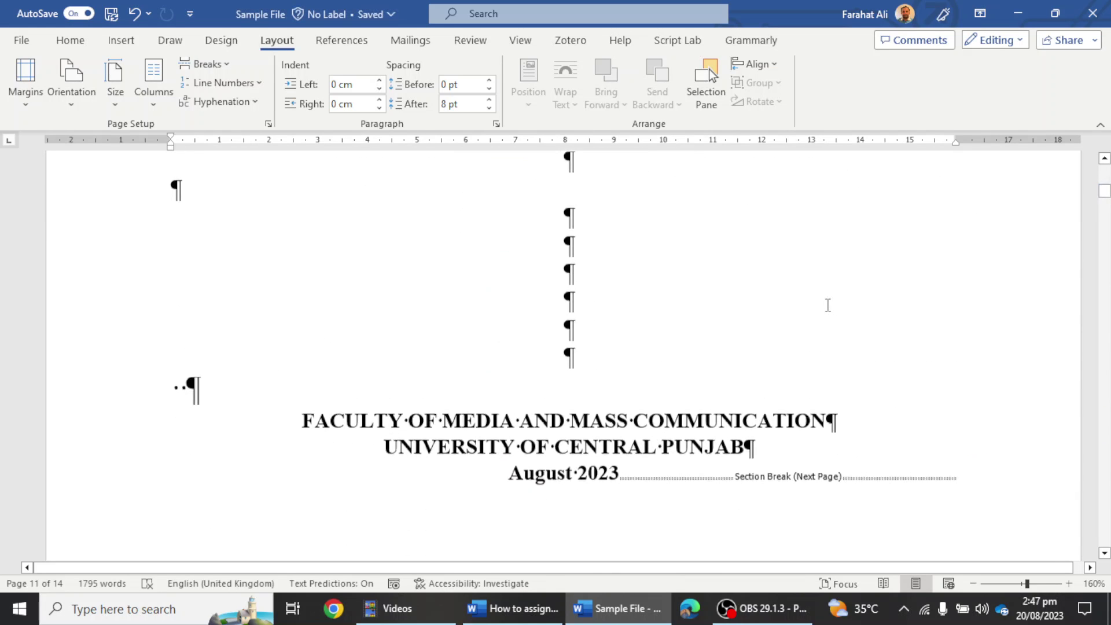
pyautogui.scroll(-5, 828, 307)
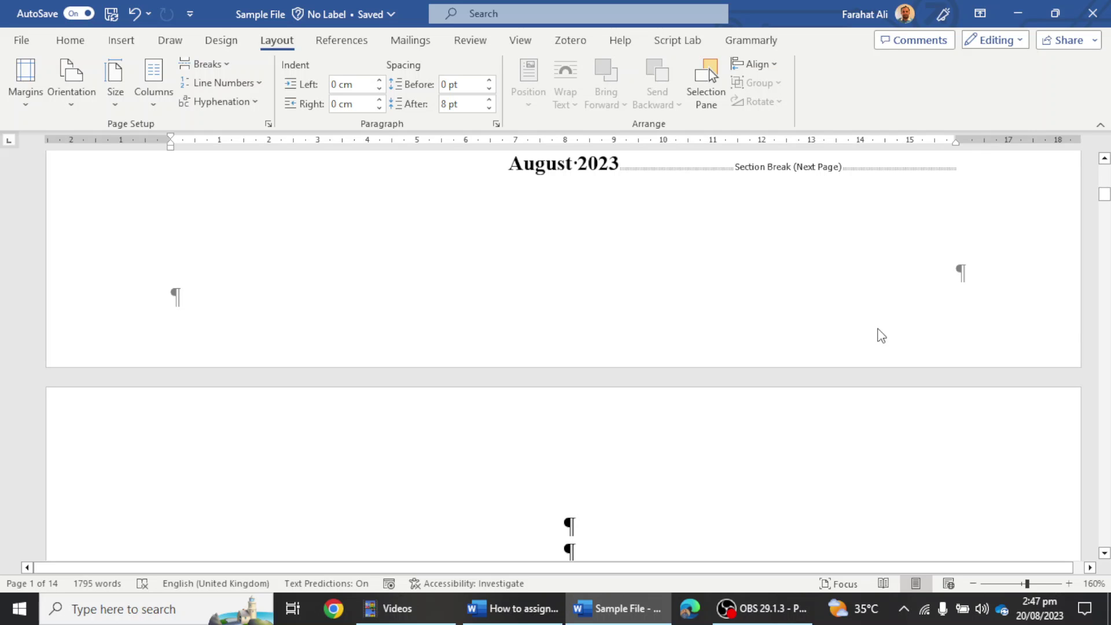
pyautogui.scroll(2, 849, 318)
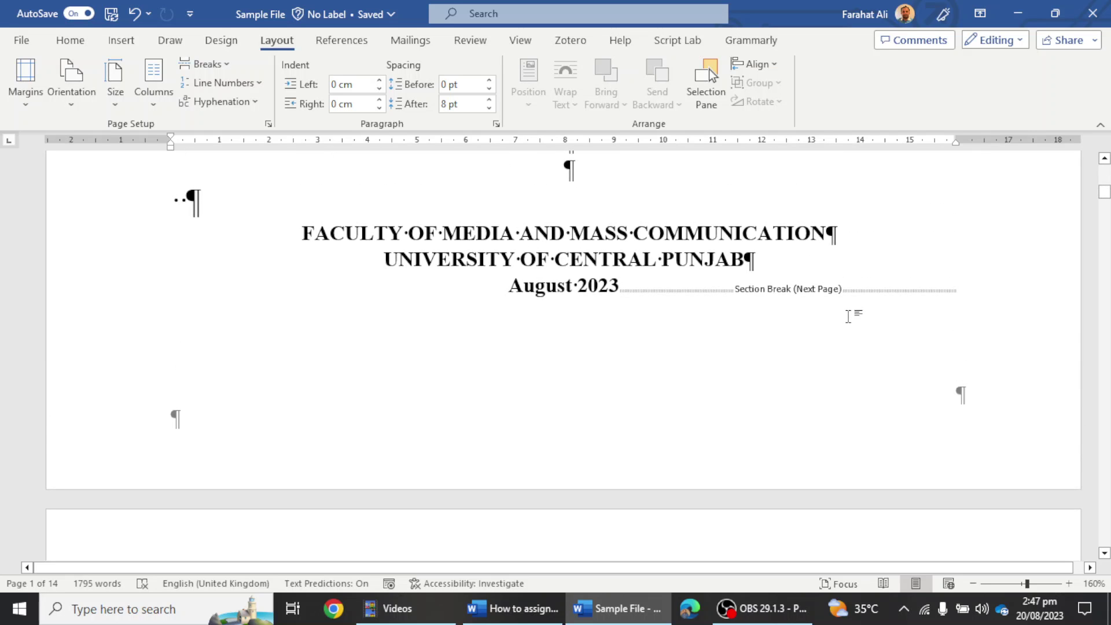
pyautogui.scroll(-15, 903, 335)
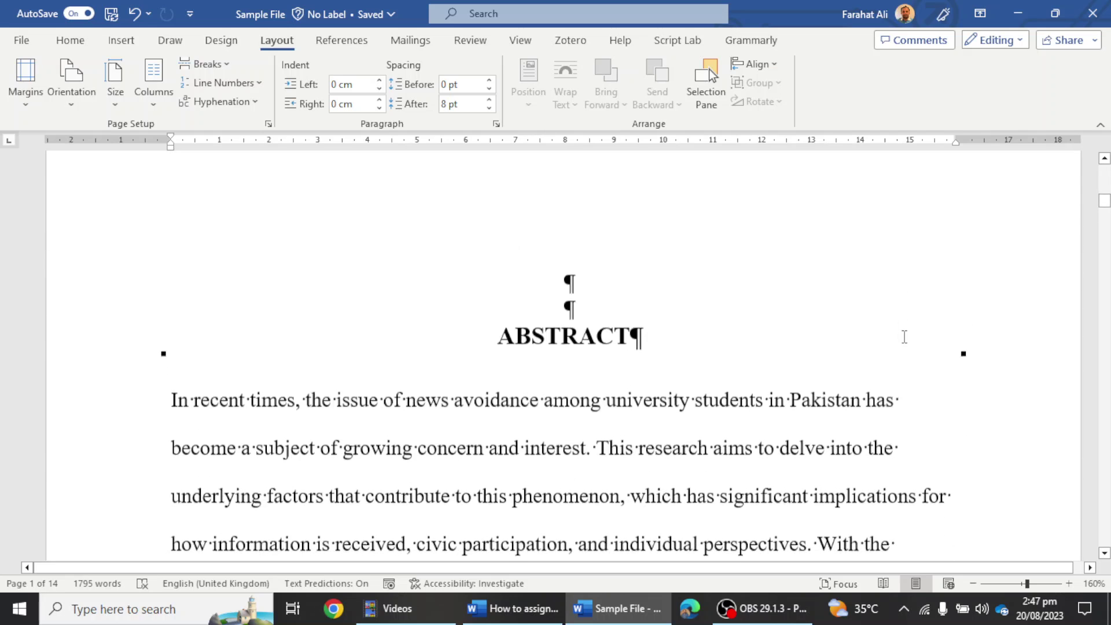
pyautogui.scroll(-9, 905, 337)
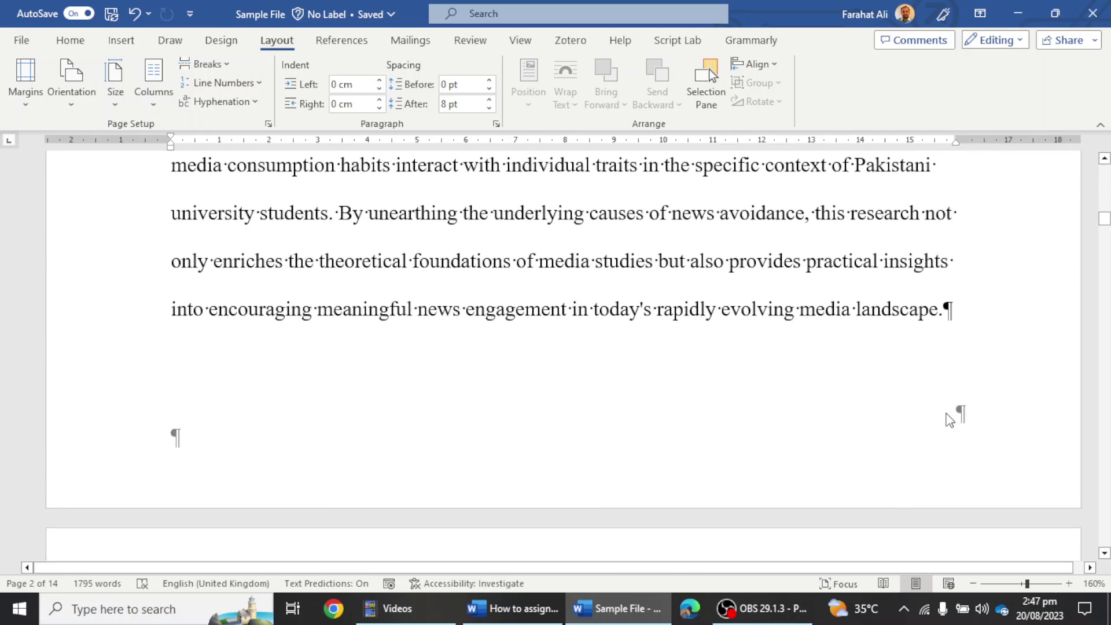
pyautogui.doubleClick(971, 425)
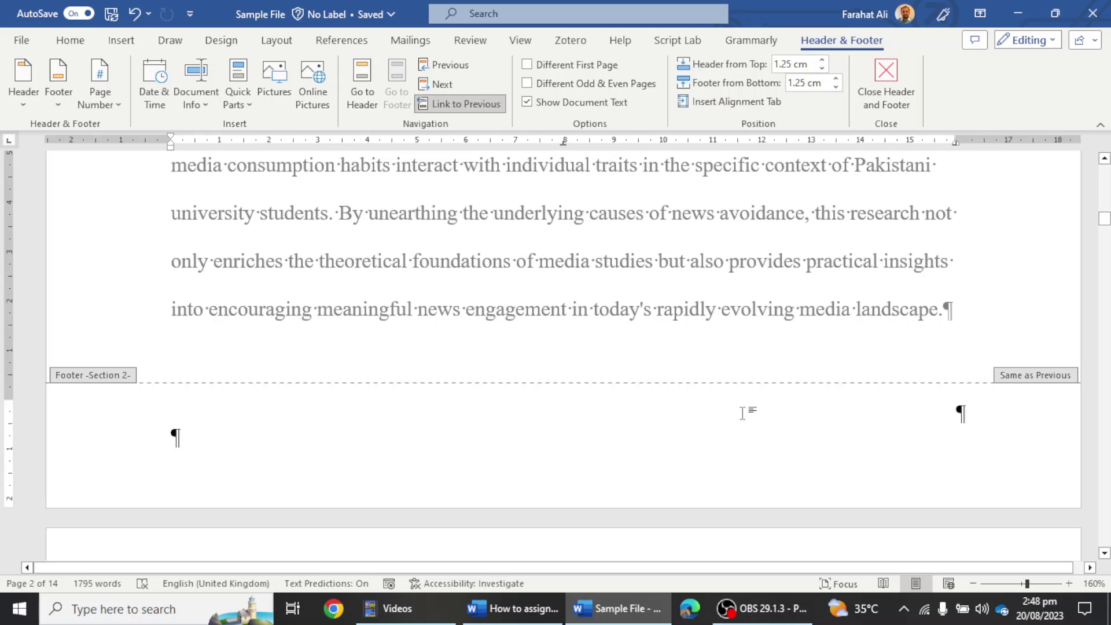
pyautogui.click(118, 106)
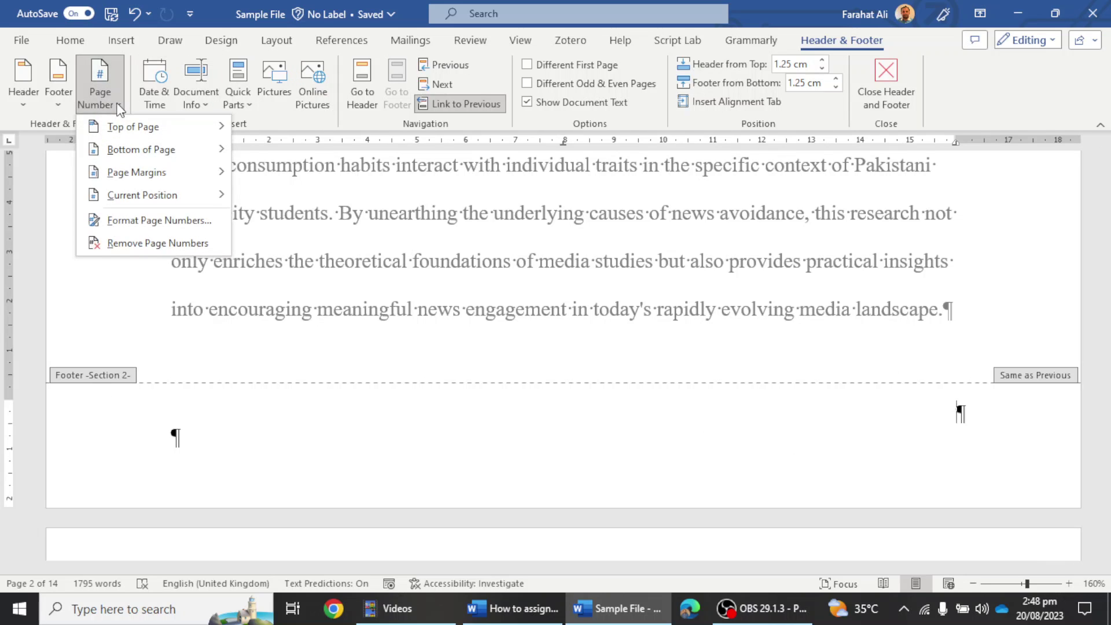
pyautogui.moveTo(161, 155)
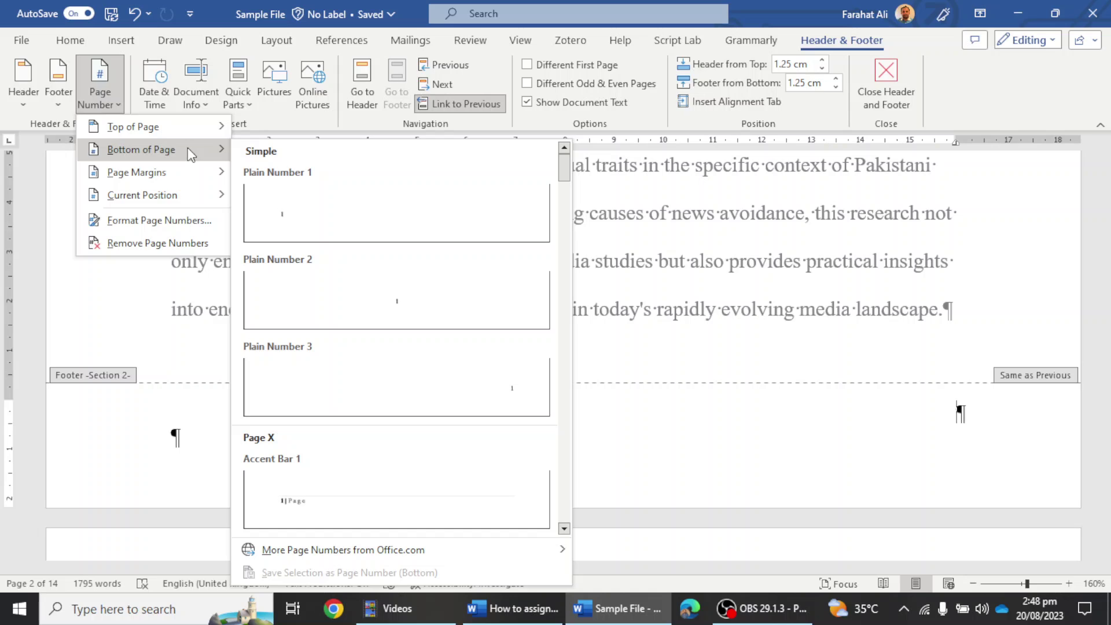
pyautogui.click(486, 382)
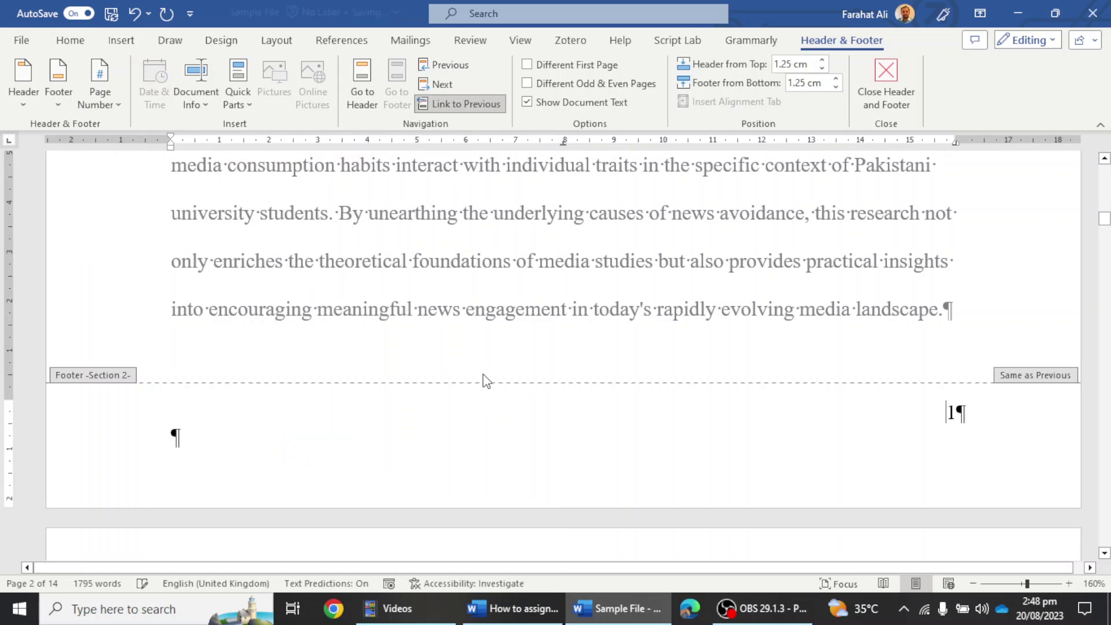
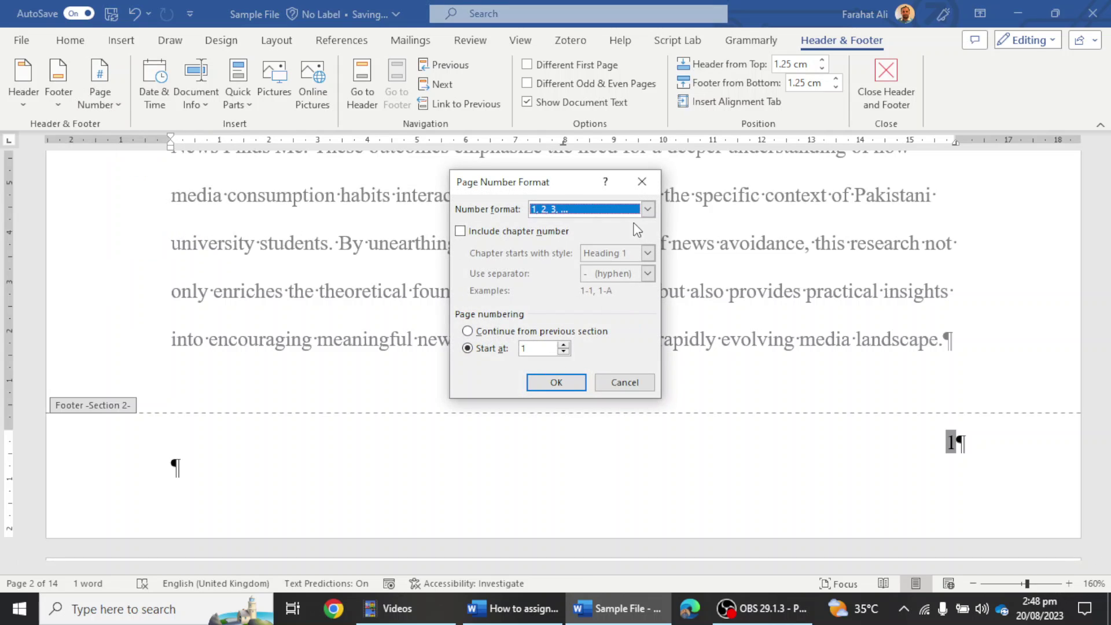
# - Set the number format of section 2's page numbers to lowercase Roman numerals (i, ii, iii)
pyautogui.click(648, 210)
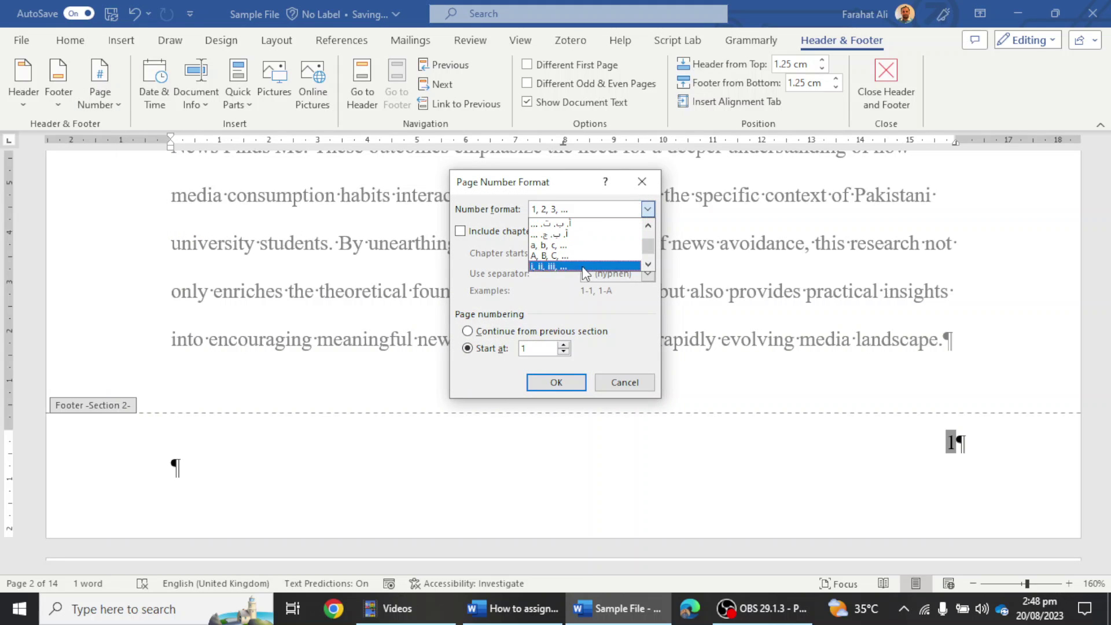
pyautogui.click(583, 266)
pyautogui.click(559, 384)
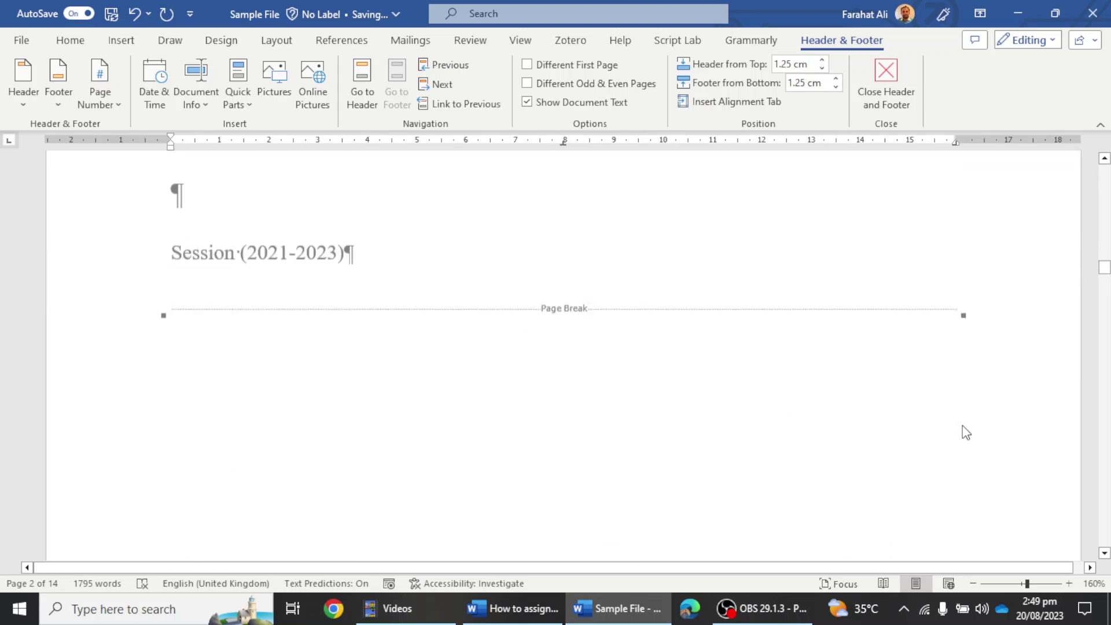
# - Check the page numbers in section 2's footers up to the start of Chapter One
pyautogui.scroll(-20, 966, 433)
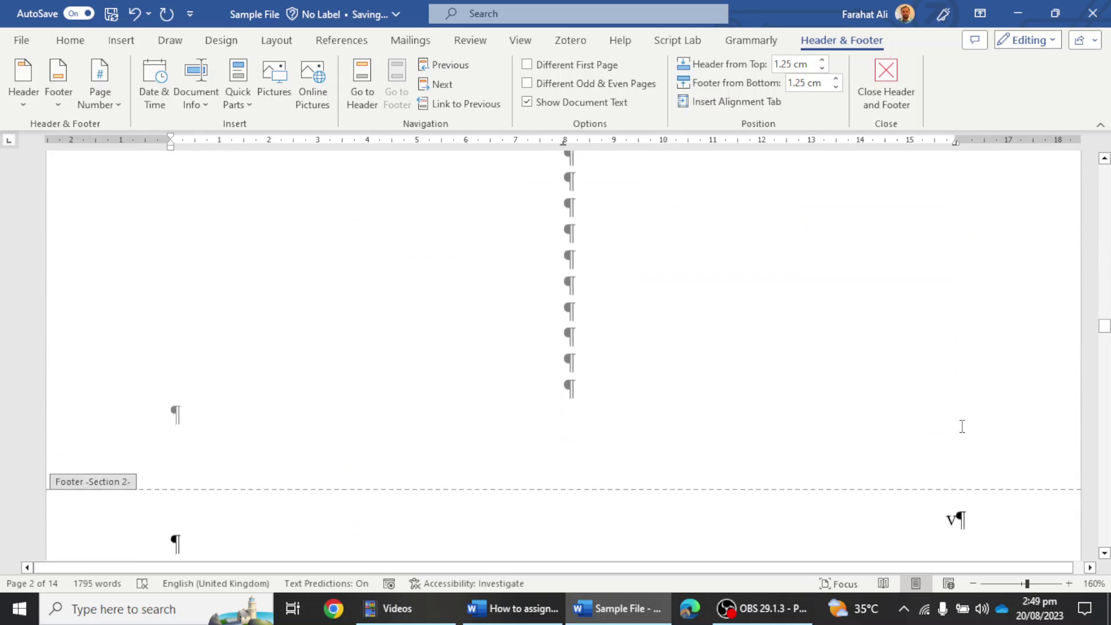
pyautogui.scroll(-20, 963, 426)
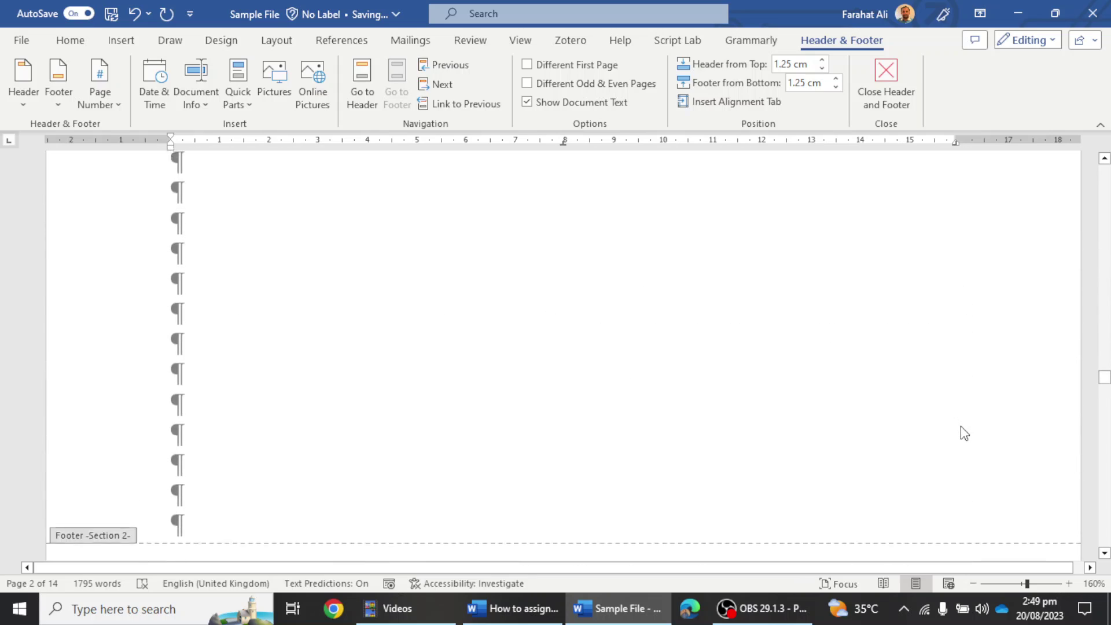
pyautogui.scroll(-20, 961, 427)
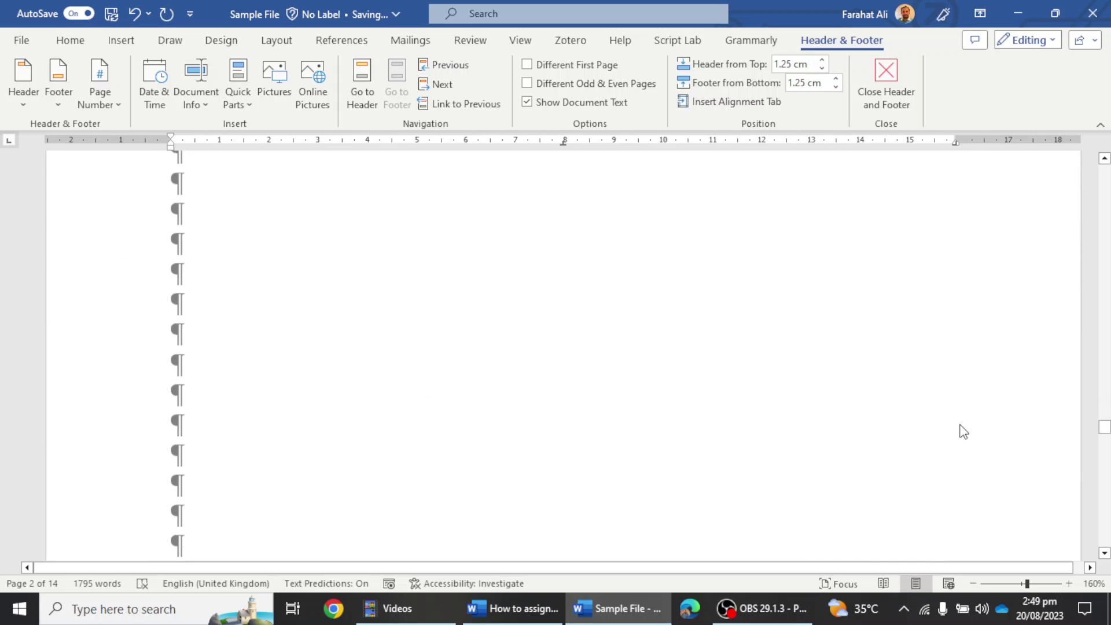
pyautogui.scroll(-20, 964, 432)
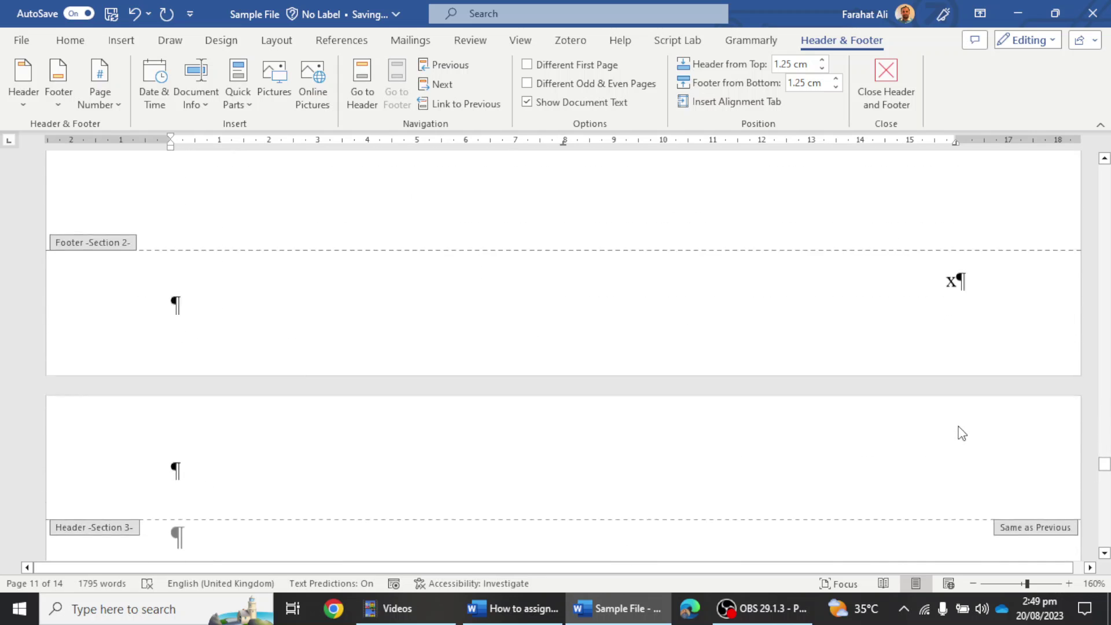
pyautogui.scroll(-5, 962, 433)
pyautogui.scroll(5, 961, 429)
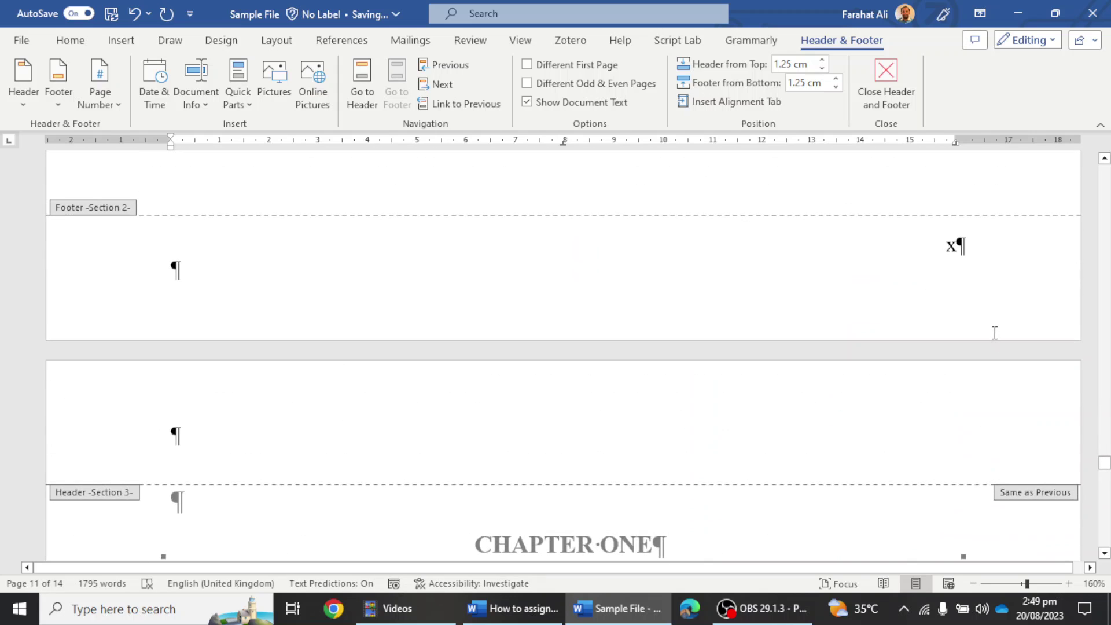
# - Insert a Plain Number 3 page number at the page bottom in section 3's footer, on the Chapter One page
pyautogui.scroll(-20, 997, 339)
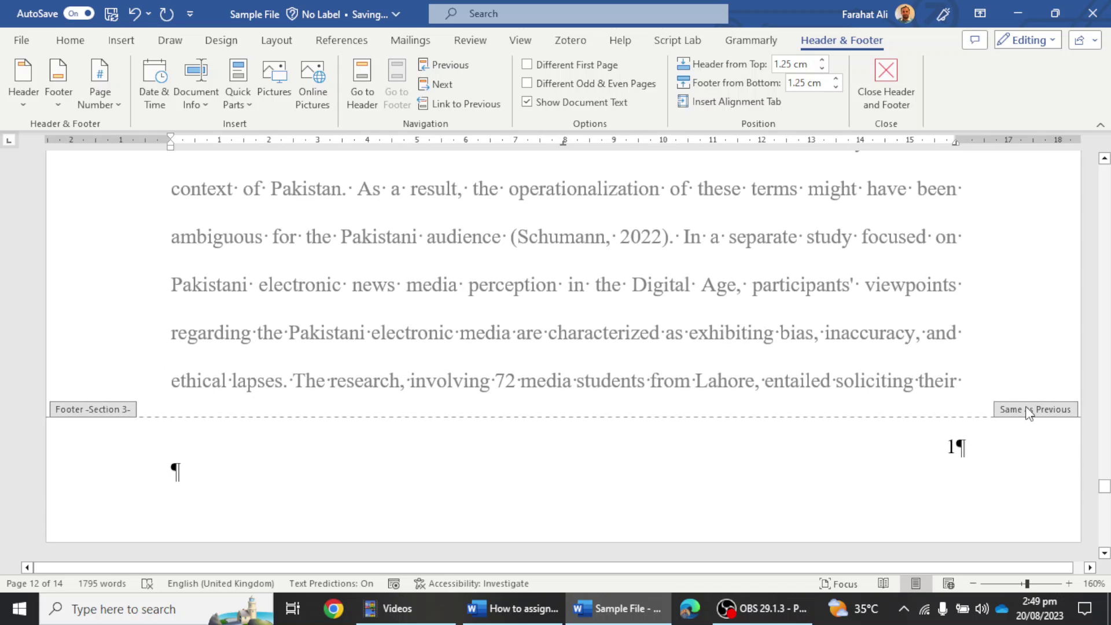
pyautogui.doubleClick(949, 448)
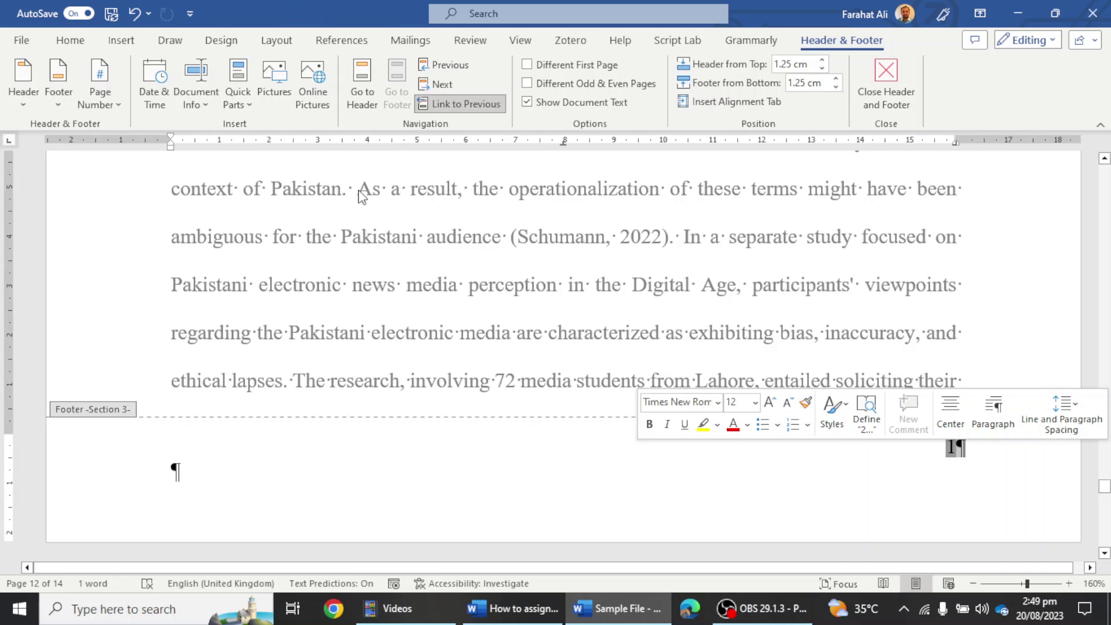
pyautogui.click(103, 99)
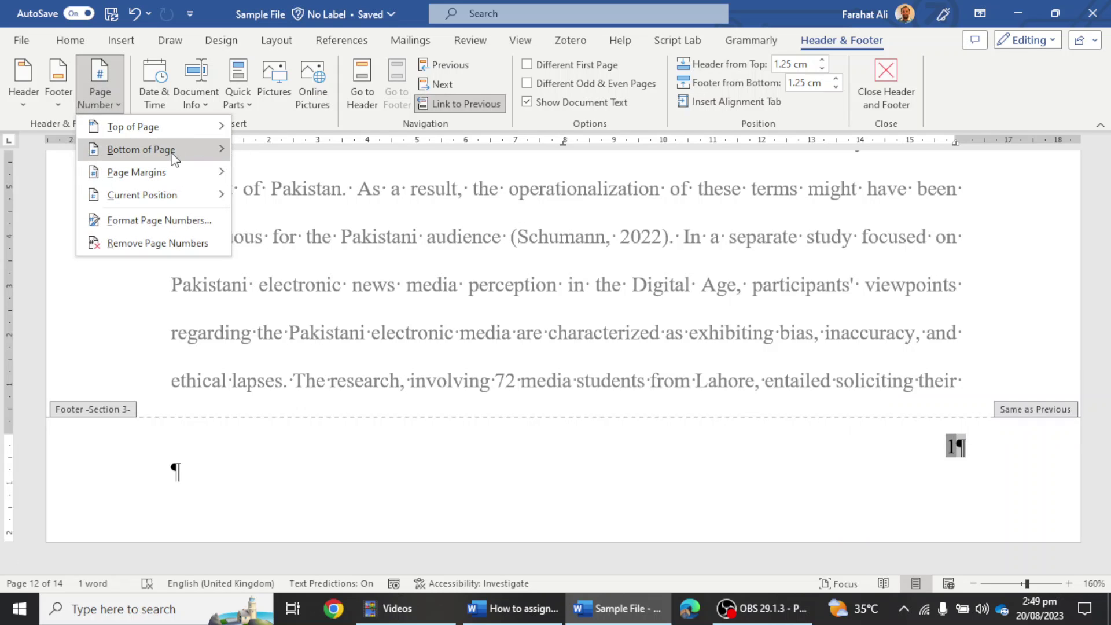
pyautogui.moveTo(174, 157)
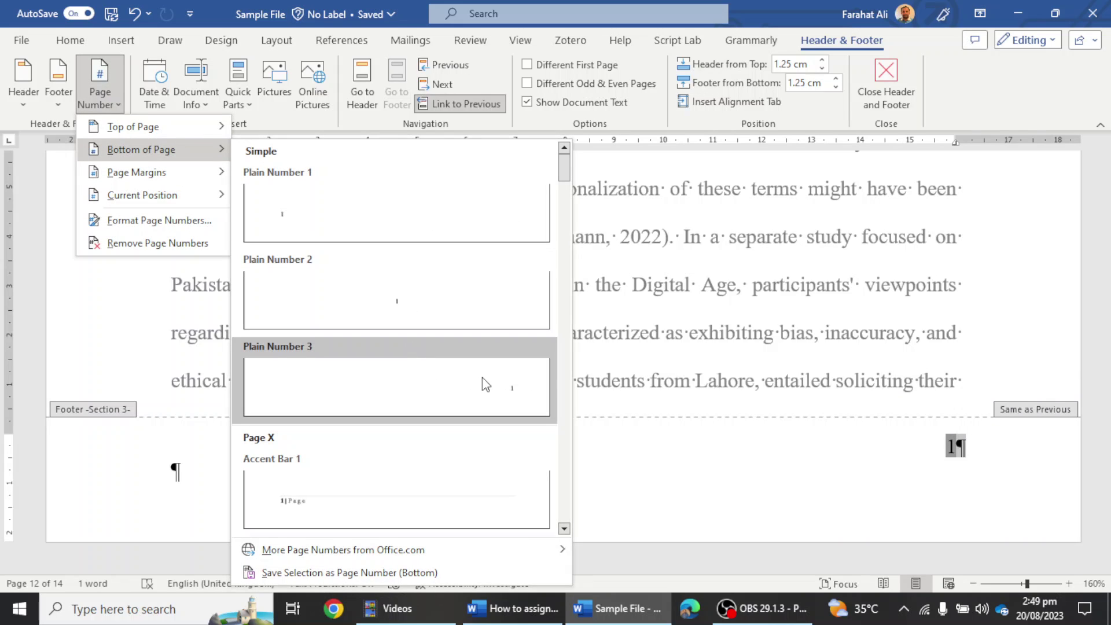
pyautogui.click(482, 382)
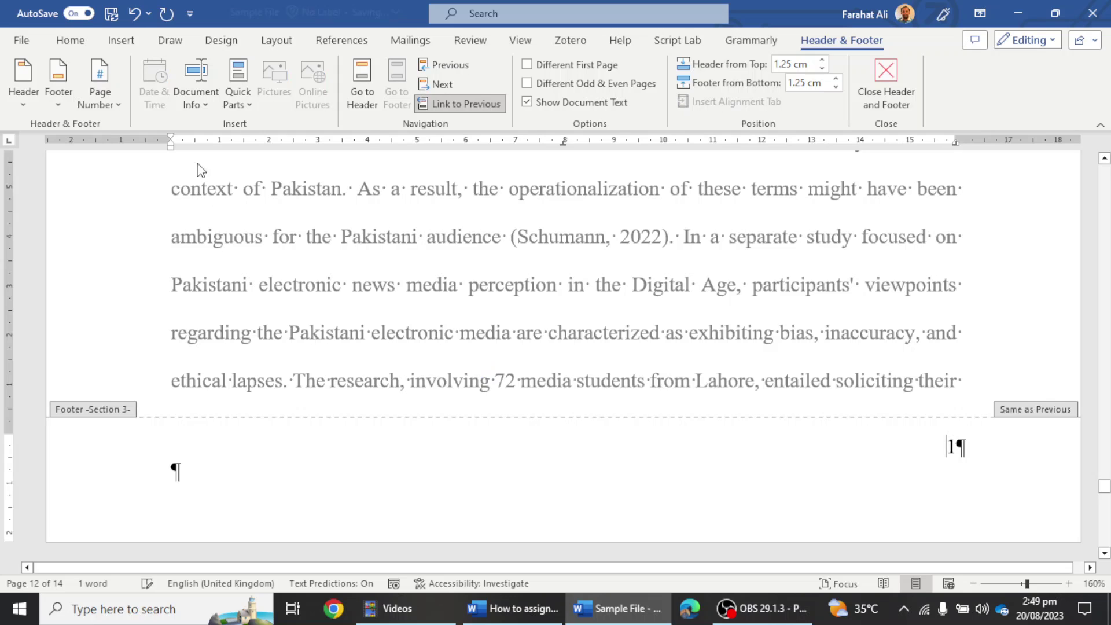
# - Format section 3's page numbers as 1, 2, 3 with the numbering starting at 1
pyautogui.click(100, 93)
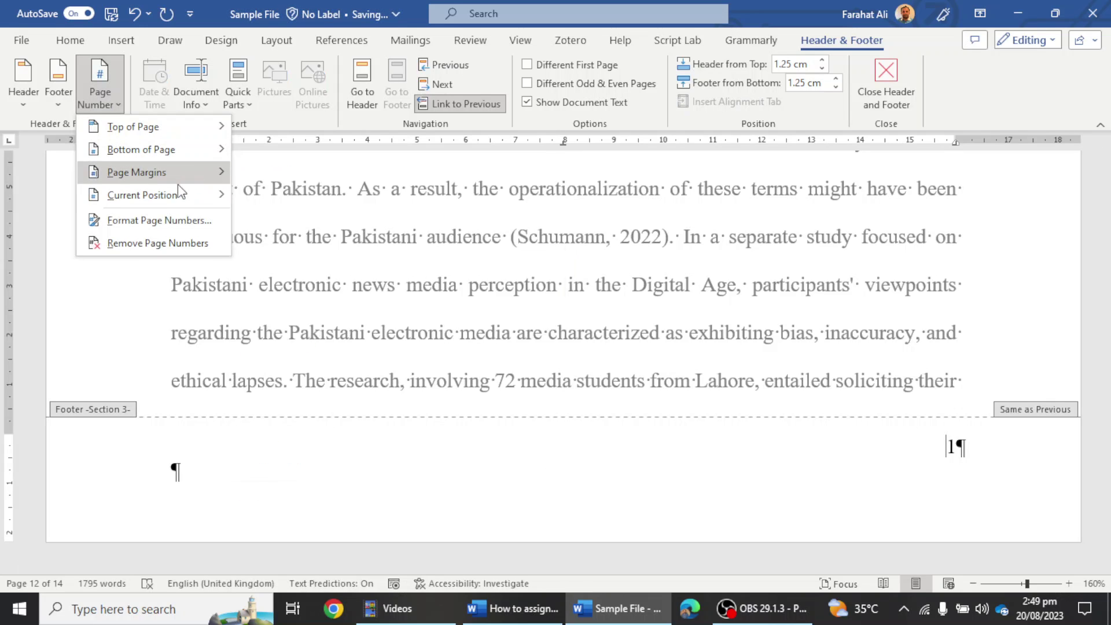
pyautogui.click(151, 220)
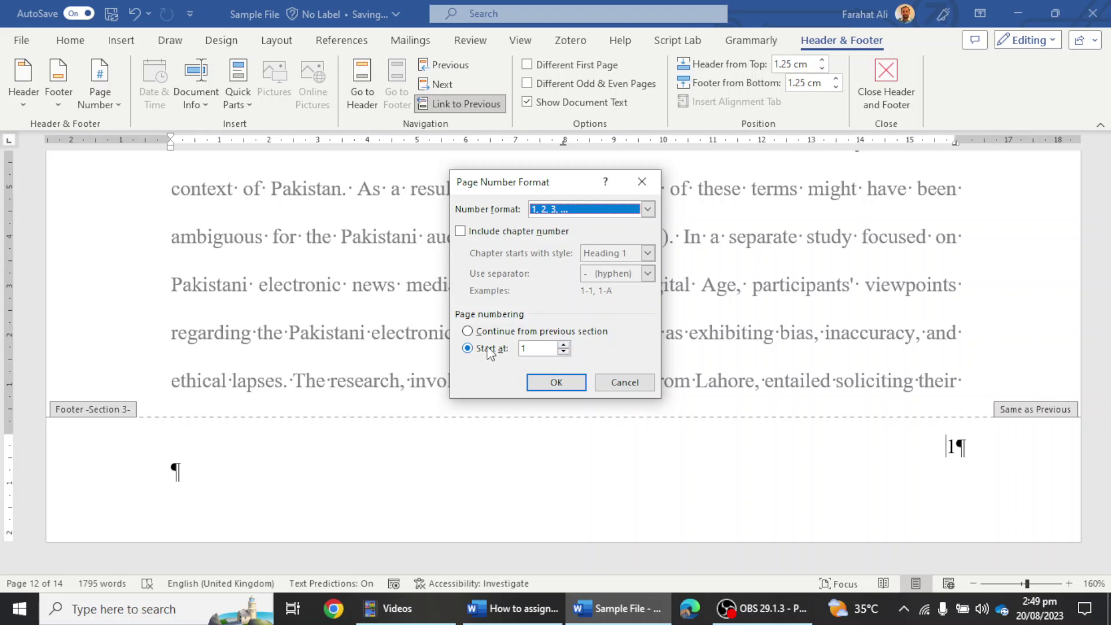
pyautogui.click(601, 209)
pyautogui.click(553, 385)
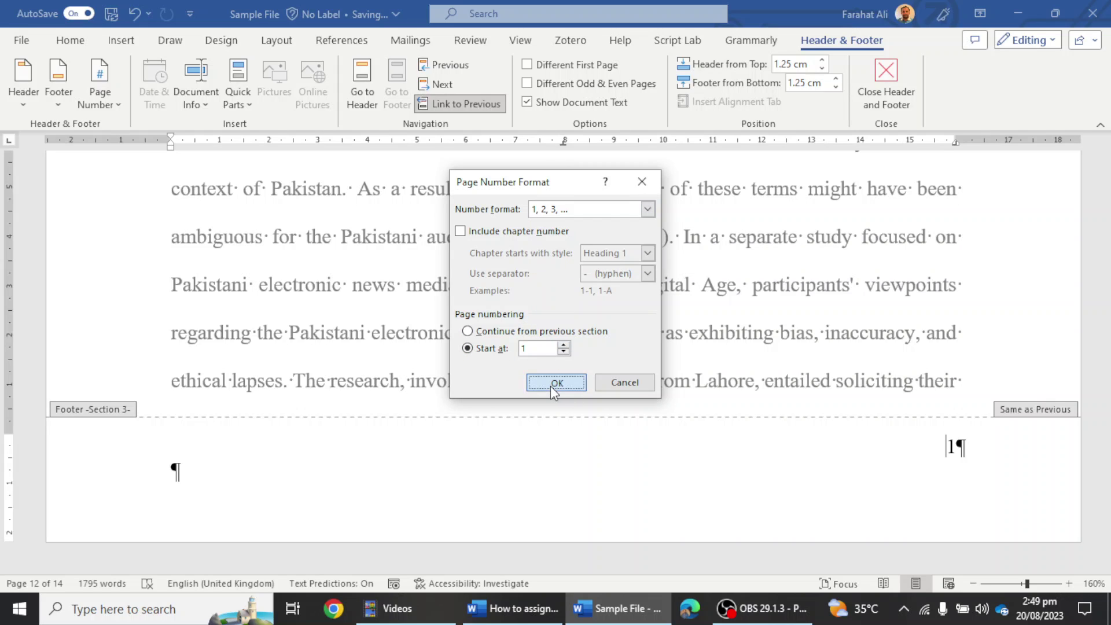
pyautogui.click(550, 386)
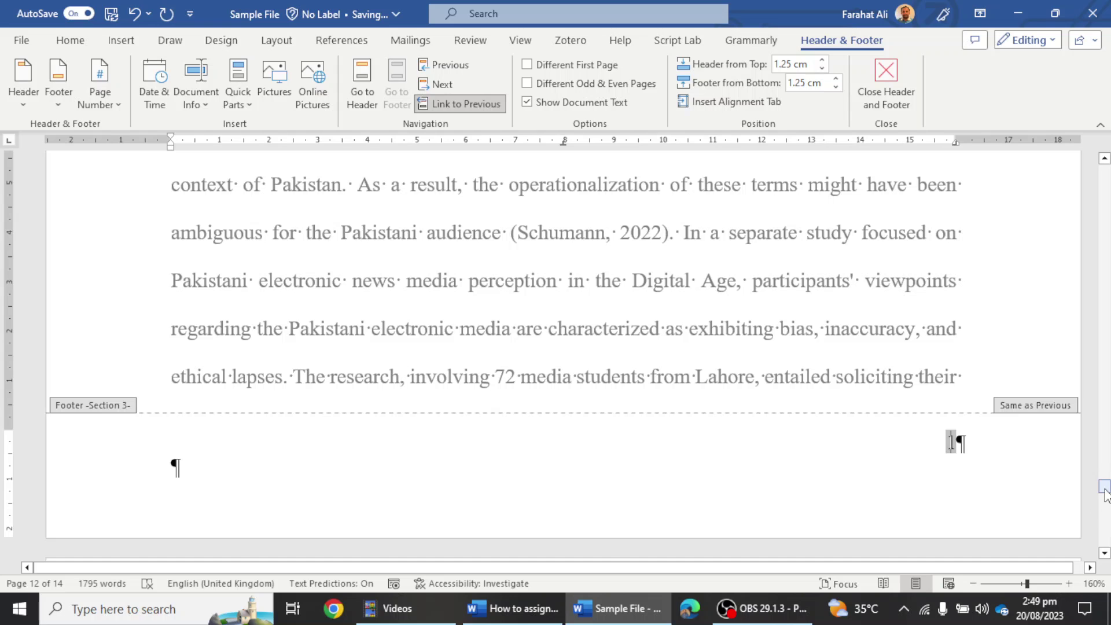
# - Unlink section 3's footer from the footer of the previous section
pyautogui.click(465, 104)
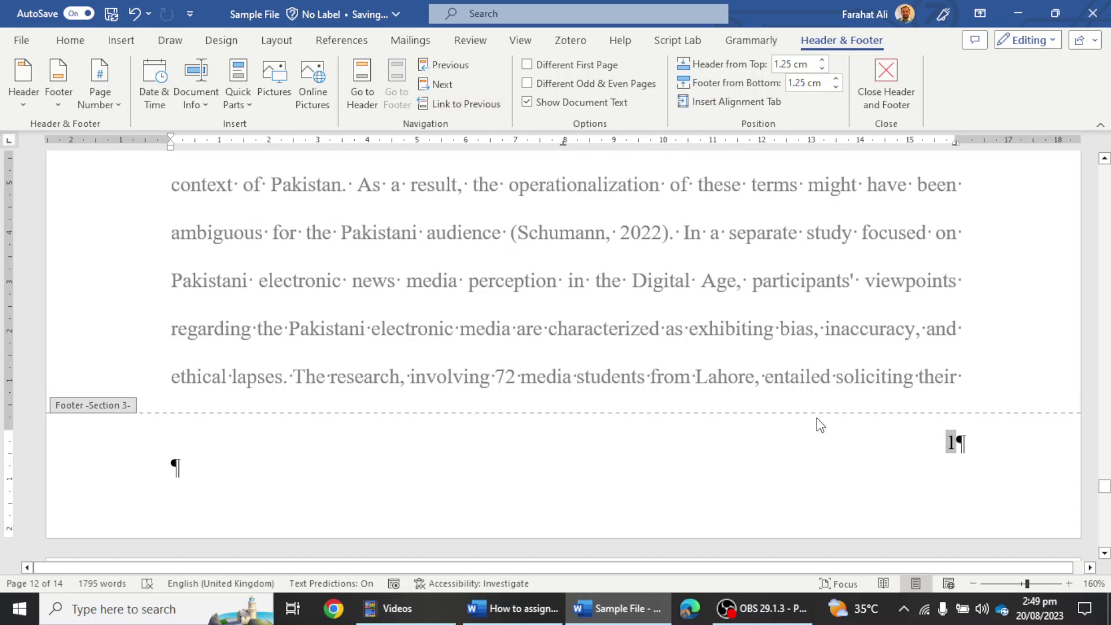
pyautogui.scroll(6, 972, 379)
pyautogui.scroll(-10, 962, 367)
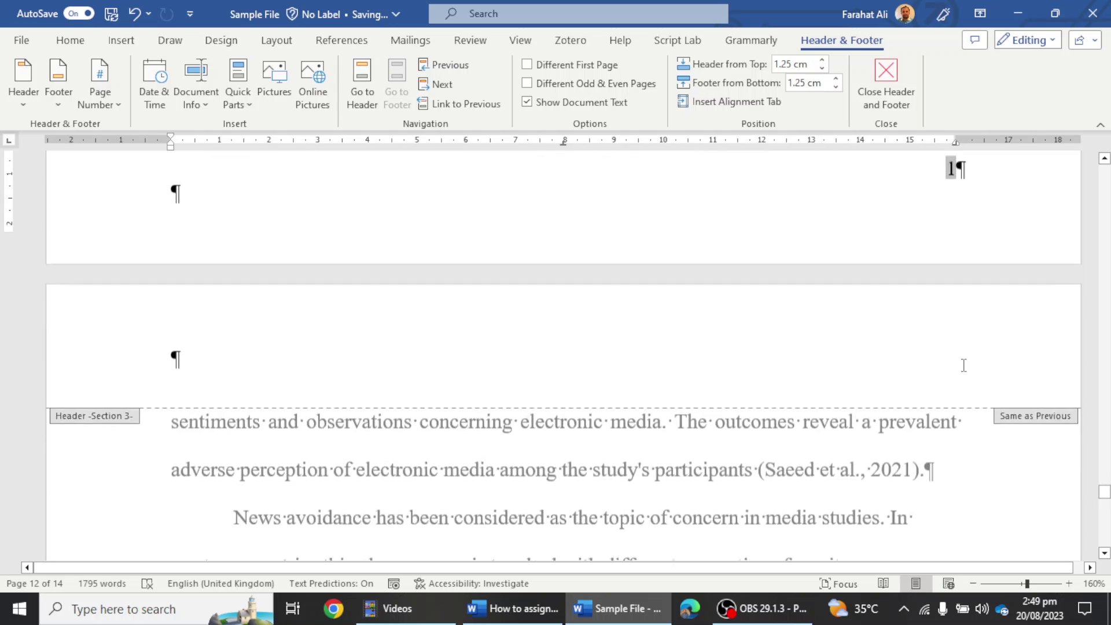
pyautogui.scroll(5, 964, 368)
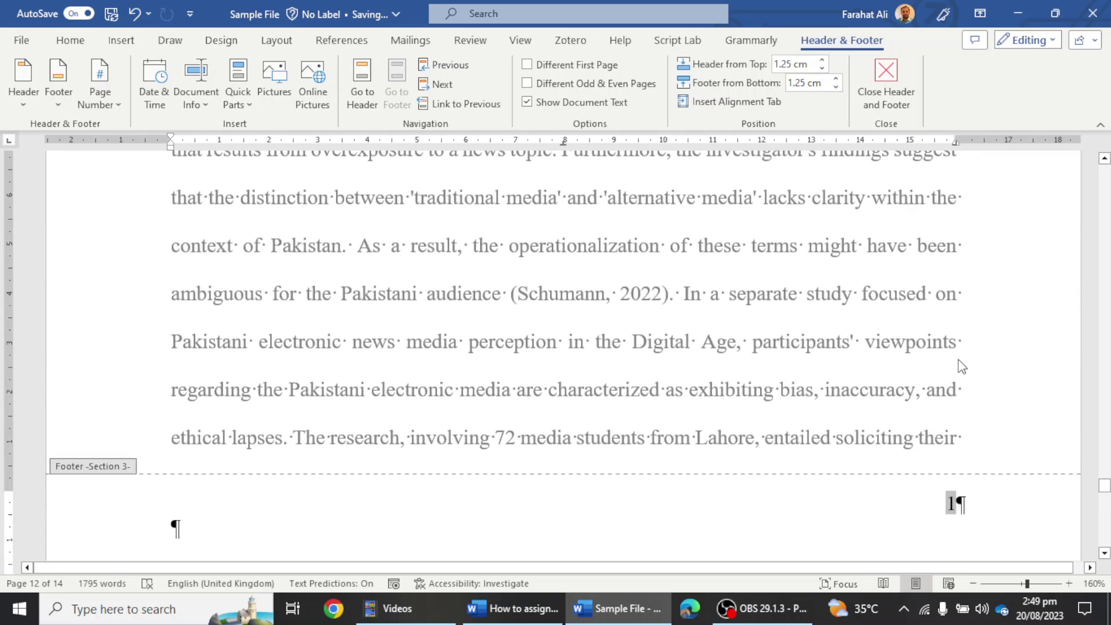
pyautogui.scroll(5, 963, 370)
pyautogui.scroll(-6, 960, 368)
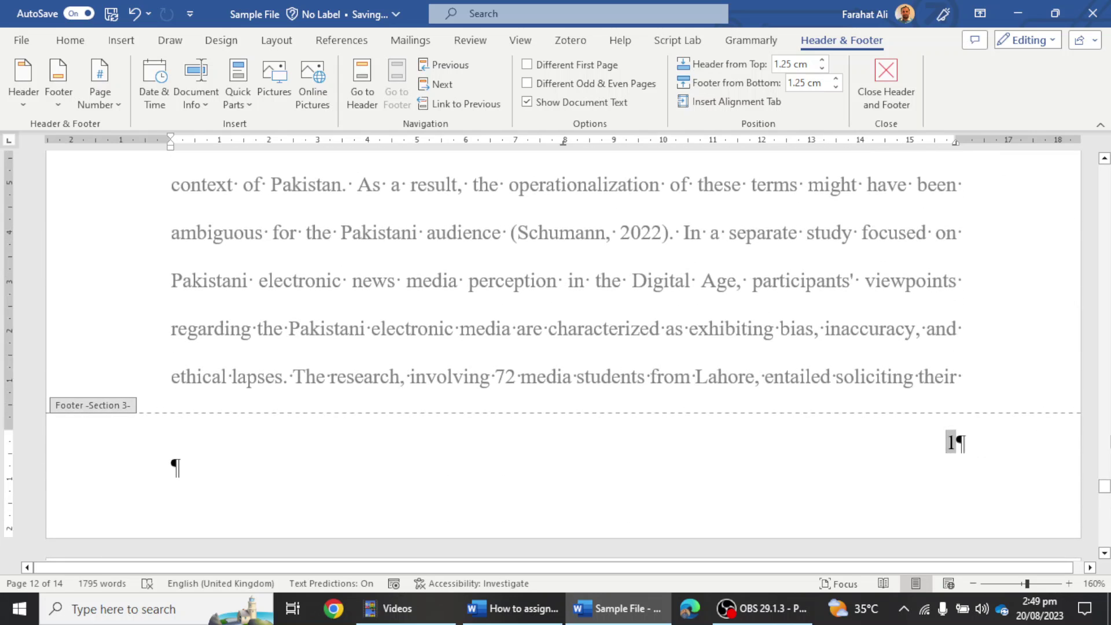
pyautogui.moveTo(1104, 490); pyautogui.dragTo(1104, 489)
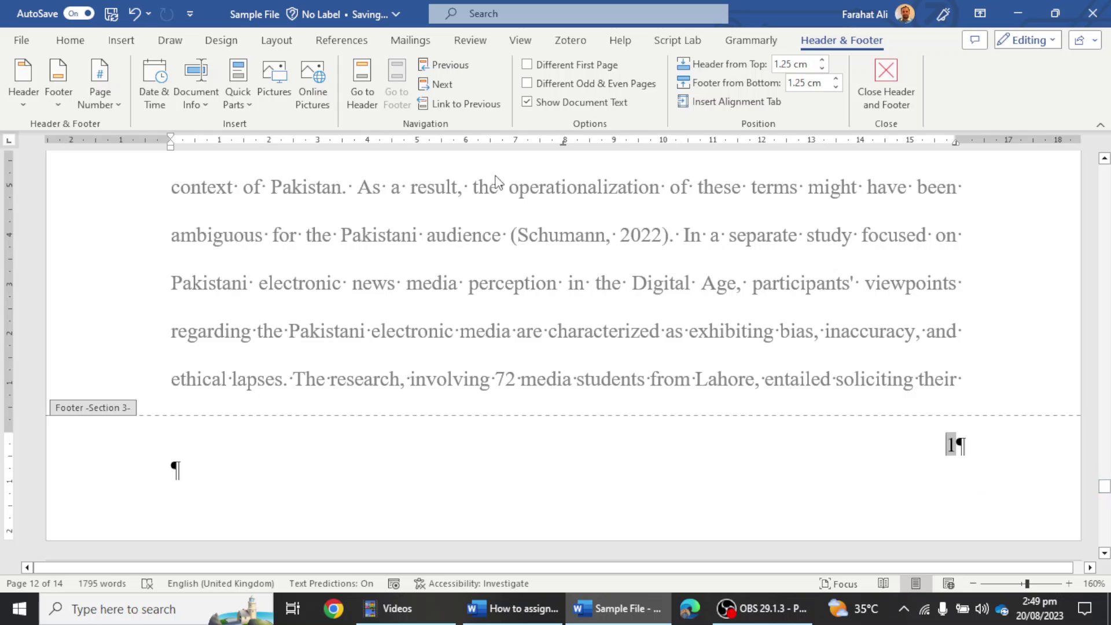
# - Hide the formatting marks and return from section 3's footer to the body text
pyautogui.click(70, 41)
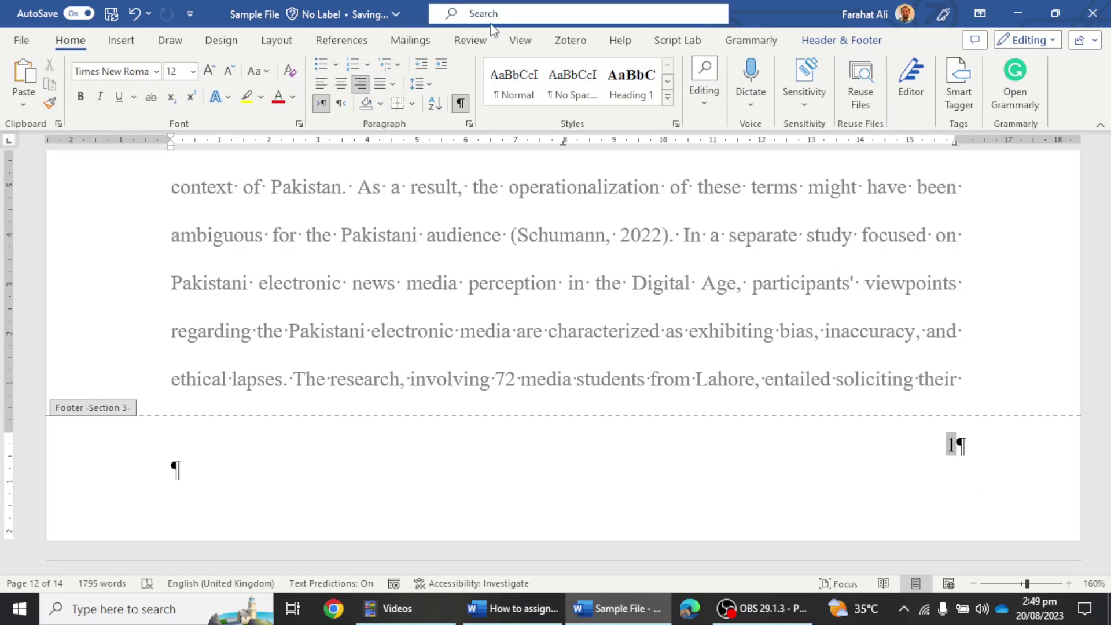
pyautogui.click(460, 102)
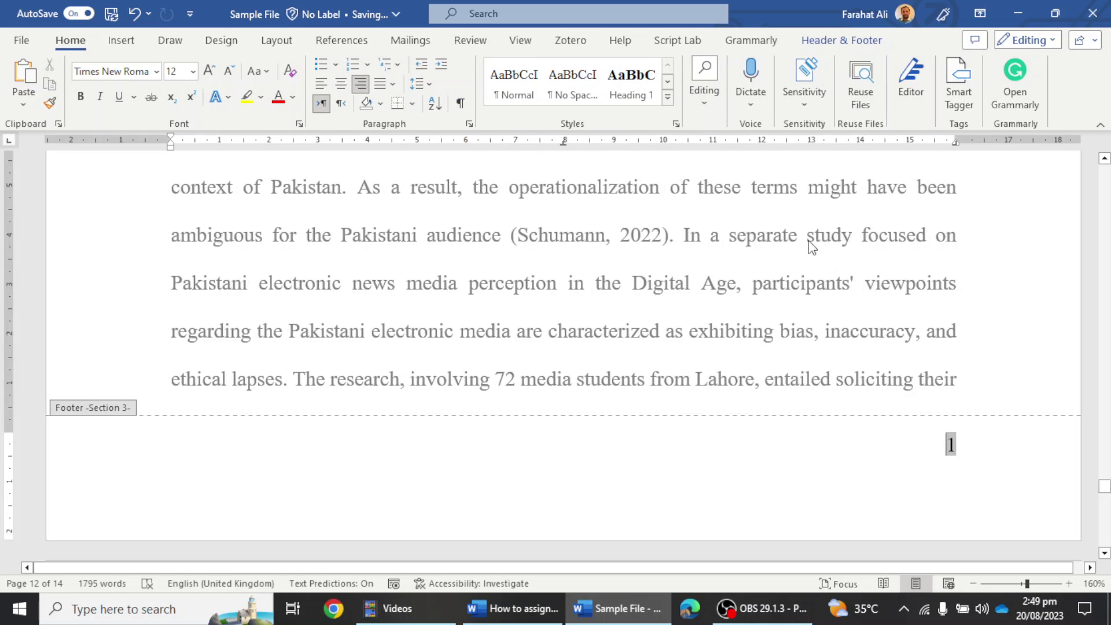
pyautogui.doubleClick(792, 245)
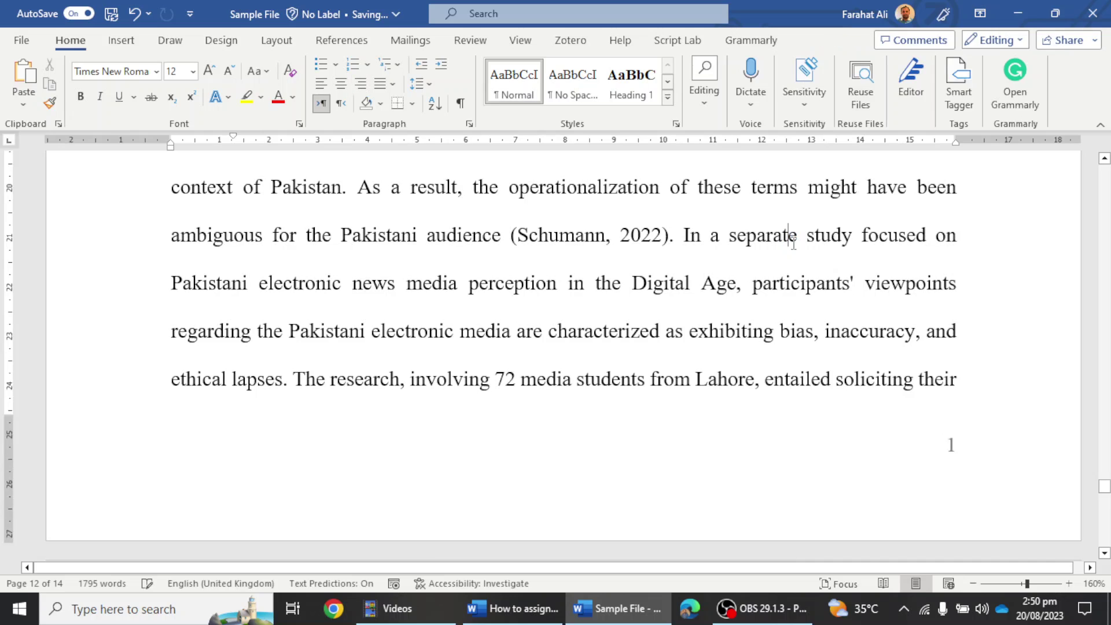
# - Delete the page number from the title page's footer in section 1 and return to the body text
pyautogui.scroll(5, 789, 240)
pyautogui.moveTo(1104, 478); pyautogui.dragTo(1106, 176)
pyautogui.scroll(-10, 866, 251)
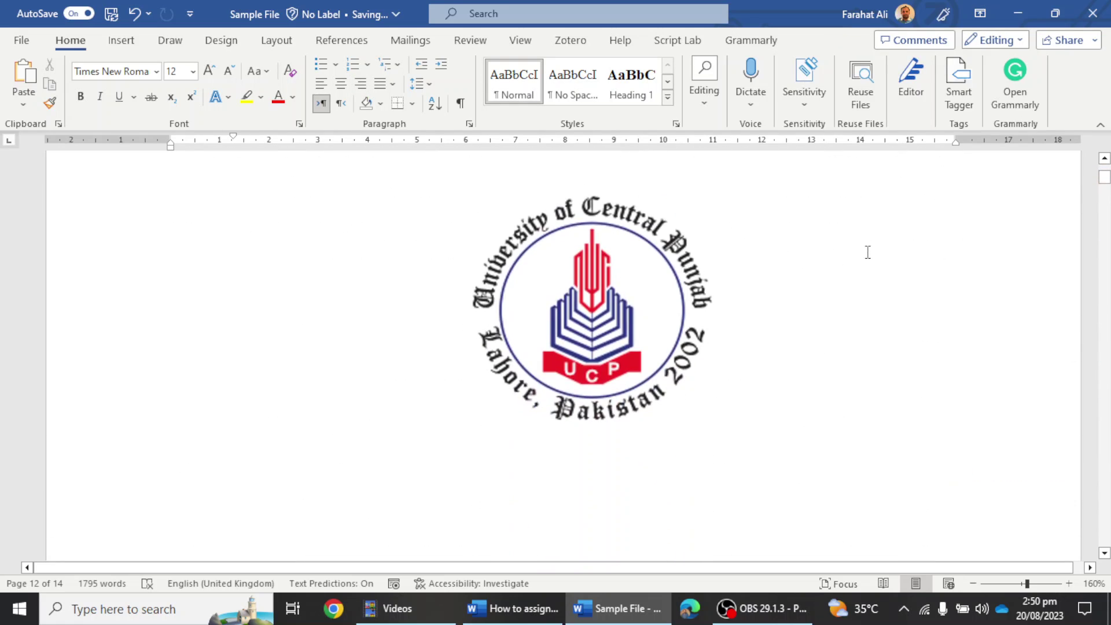
pyautogui.scroll(-5, 867, 252)
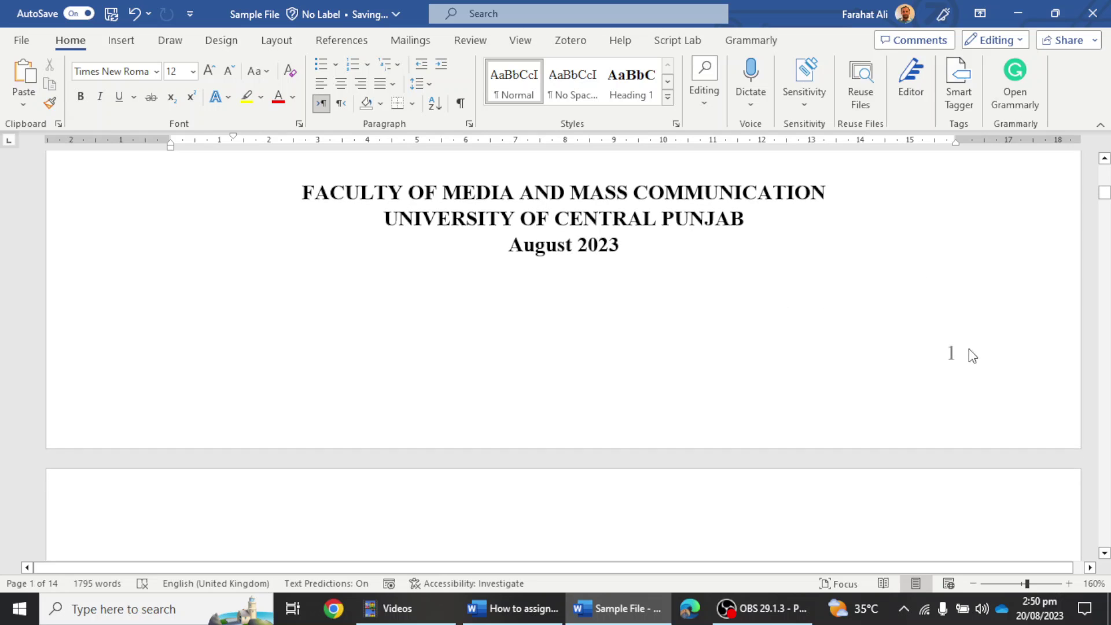
pyautogui.click(949, 354)
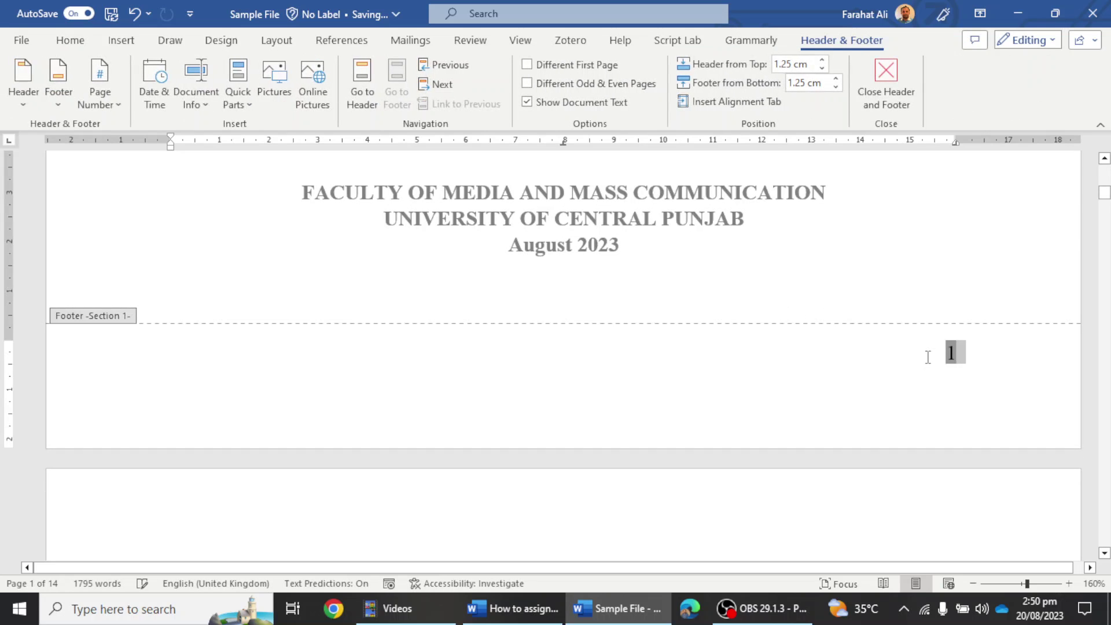
pyautogui.press('Delete')
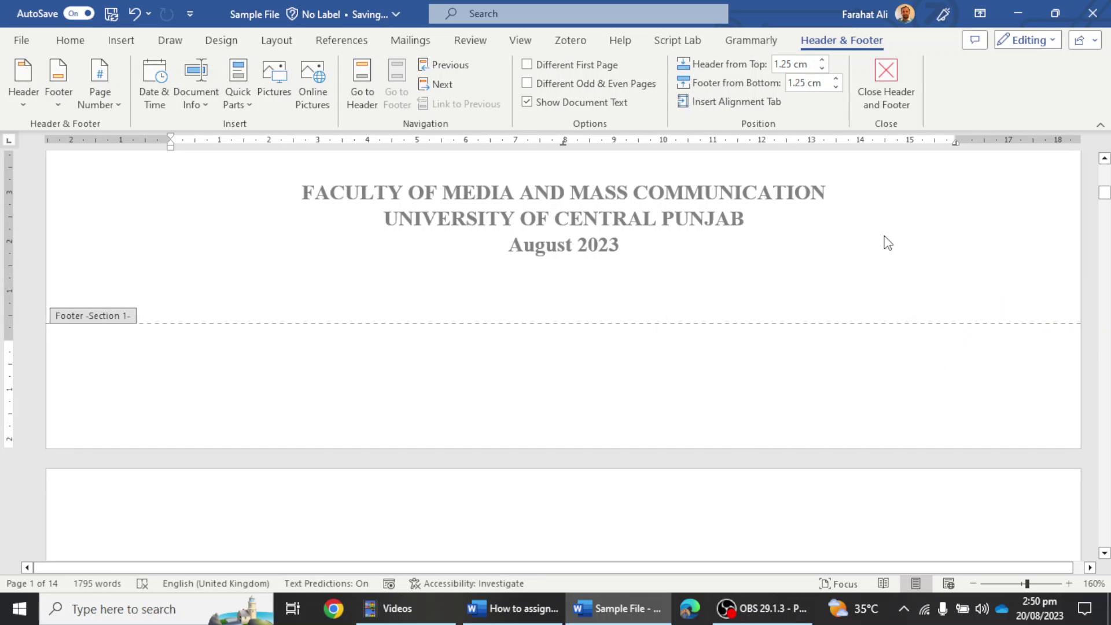
pyautogui.doubleClick(887, 243)
# - Review the title page and the start of the abstract to check the title page's footer for a page number
pyautogui.scroll(-15, 883, 301)
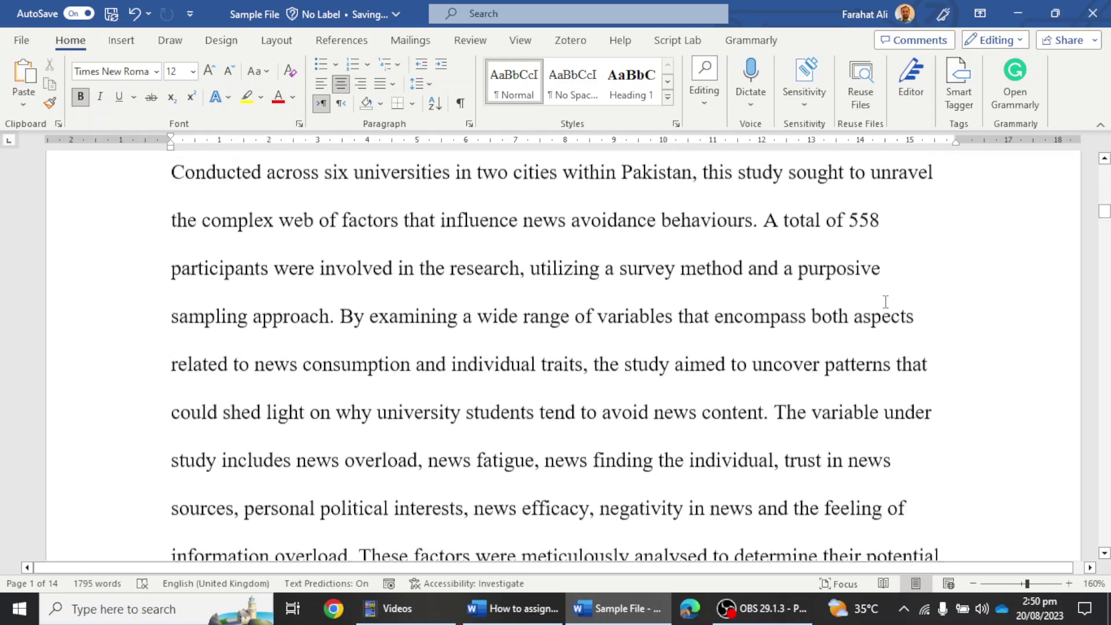
pyautogui.scroll(-12, 925, 313)
pyautogui.scroll(8, 972, 310)
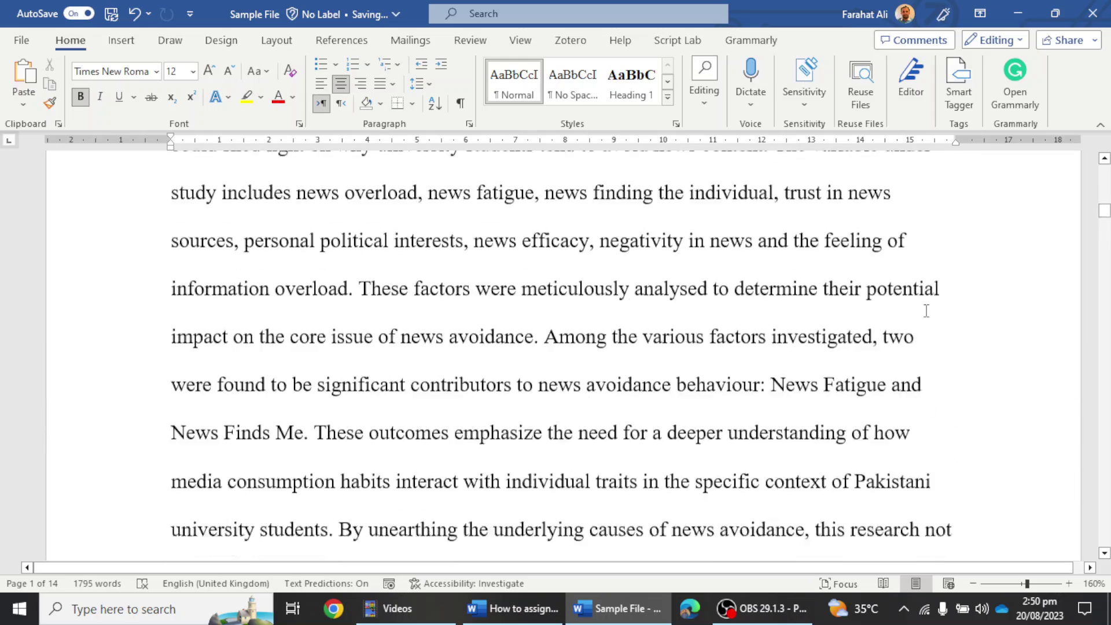
pyautogui.scroll(20, 925, 311)
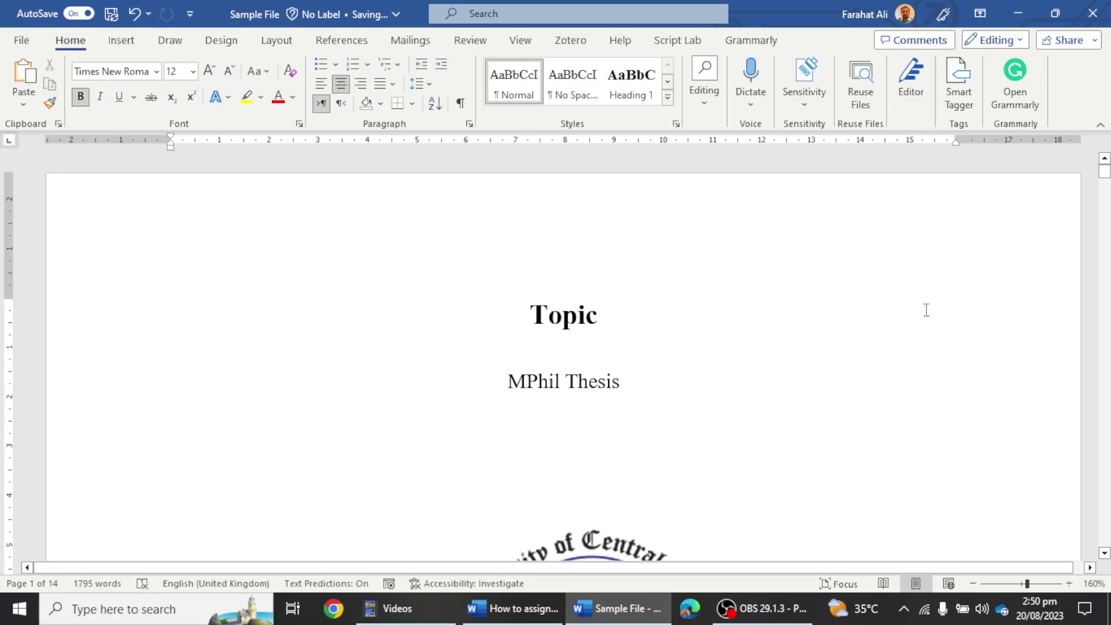
pyautogui.scroll(-5, 894, 317)
pyautogui.scroll(5, 891, 319)
pyautogui.scroll(-6, 891, 320)
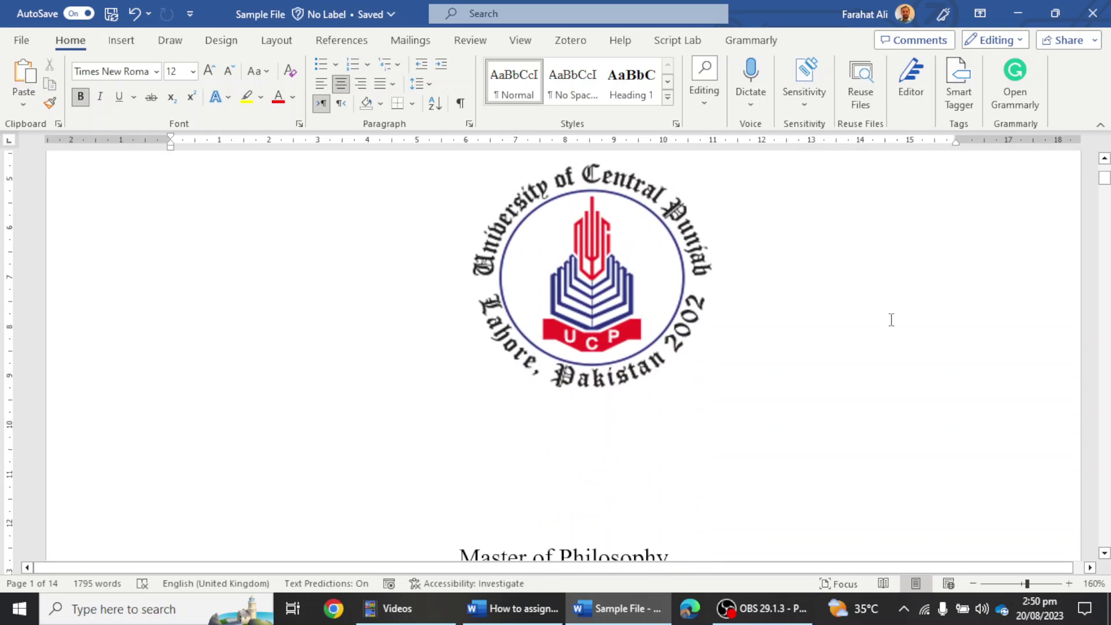
pyautogui.scroll(-10, 891, 320)
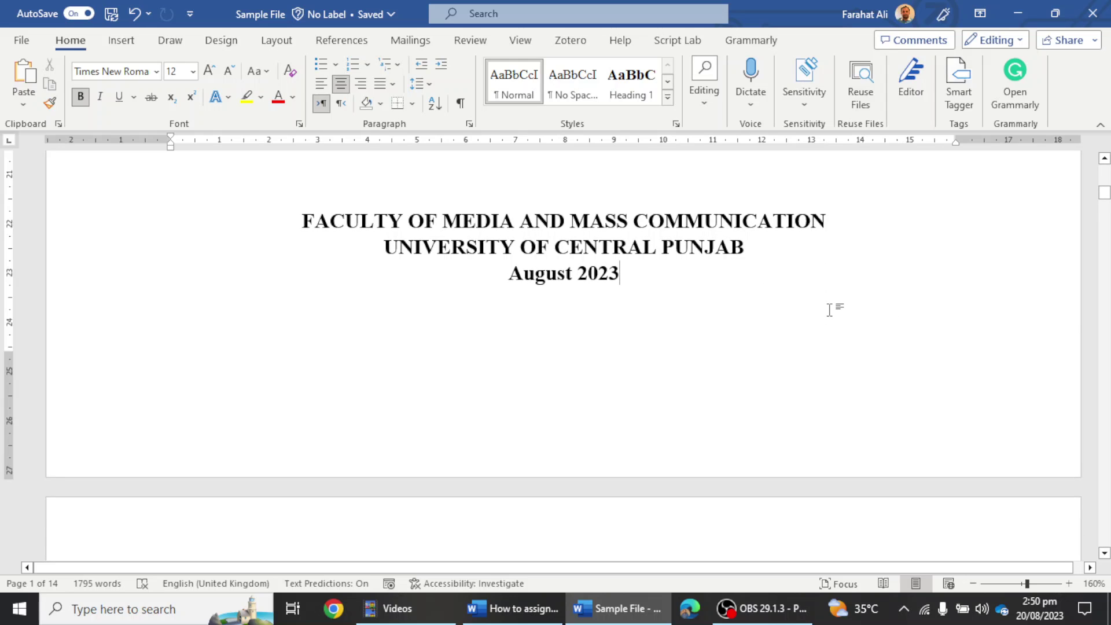
pyautogui.scroll(-8, 829, 310)
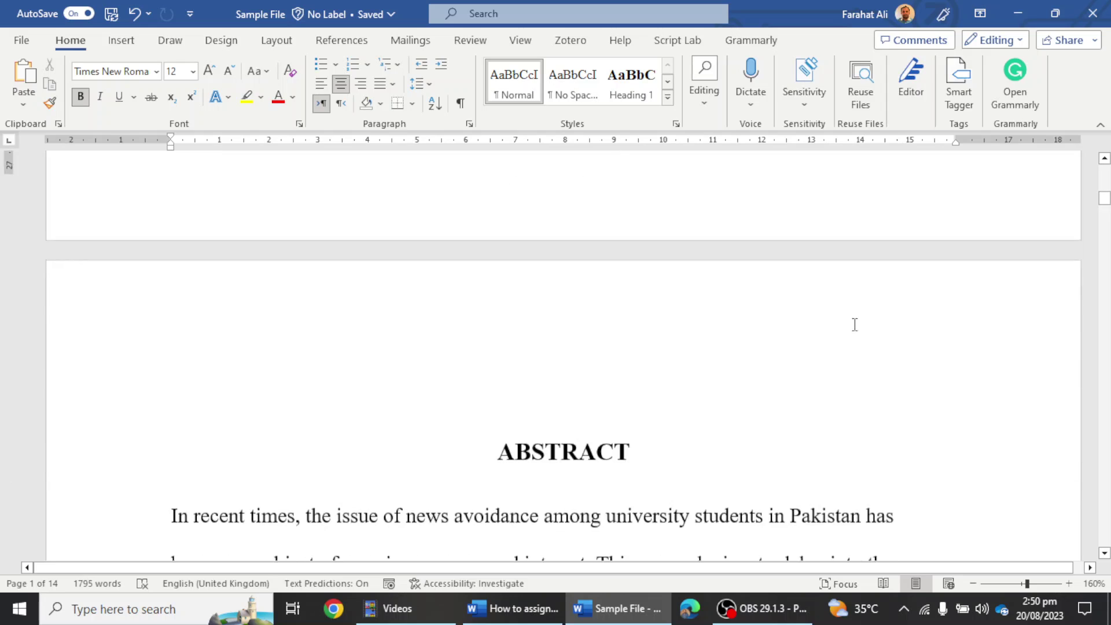
# - Check the footer page numbers from the abstract through the front matter to the first page of Chapter One
pyautogui.scroll(3, 913, 346)
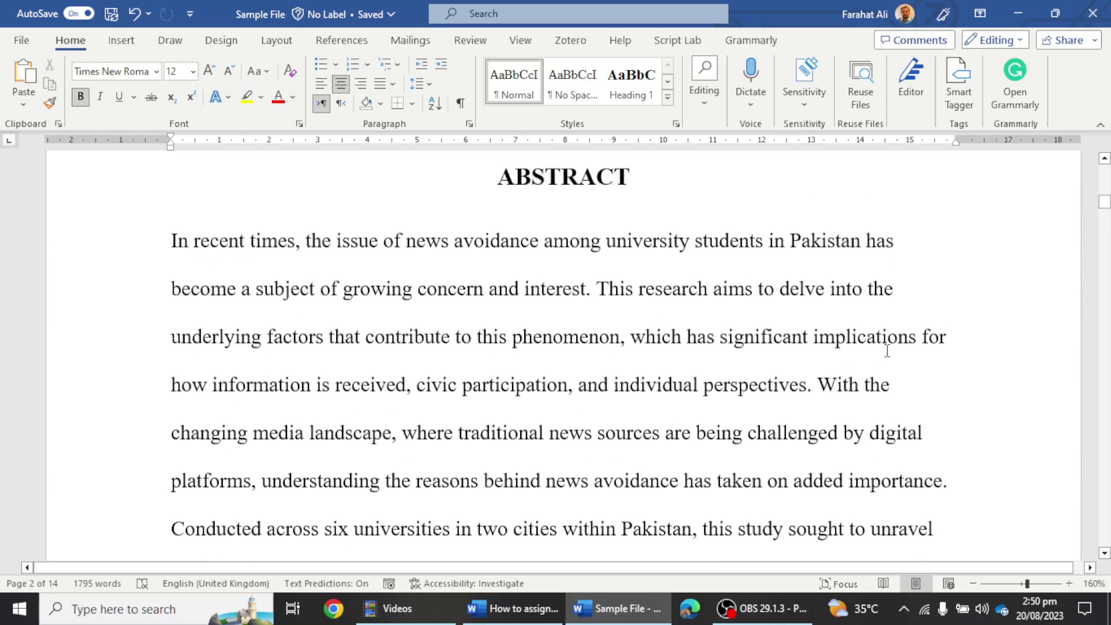
pyautogui.scroll(-12, 887, 350)
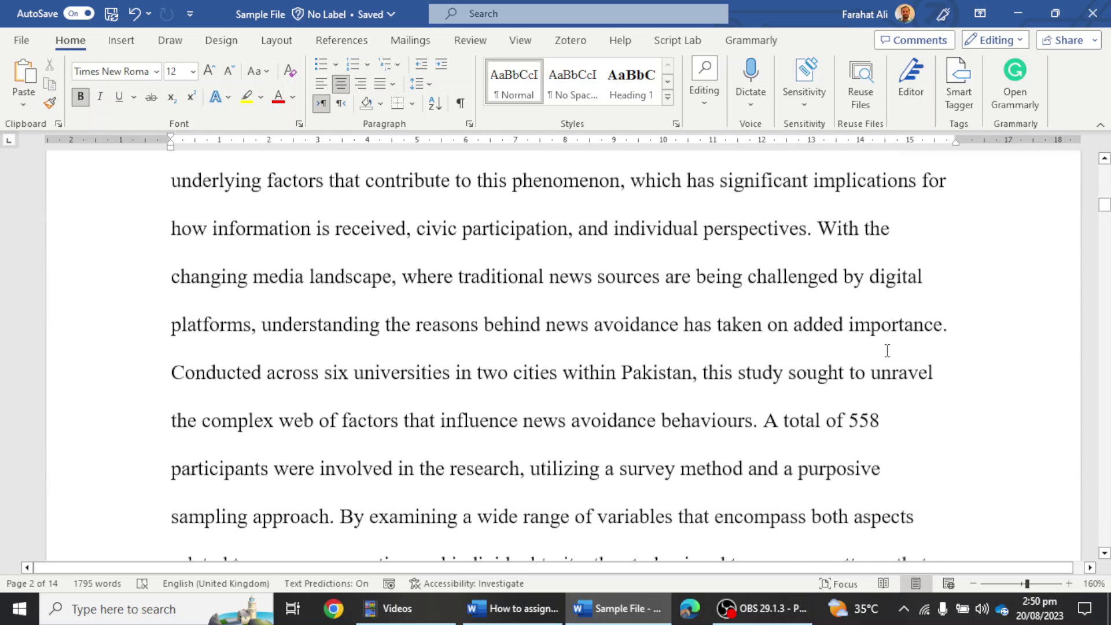
pyautogui.scroll(-15, 887, 351)
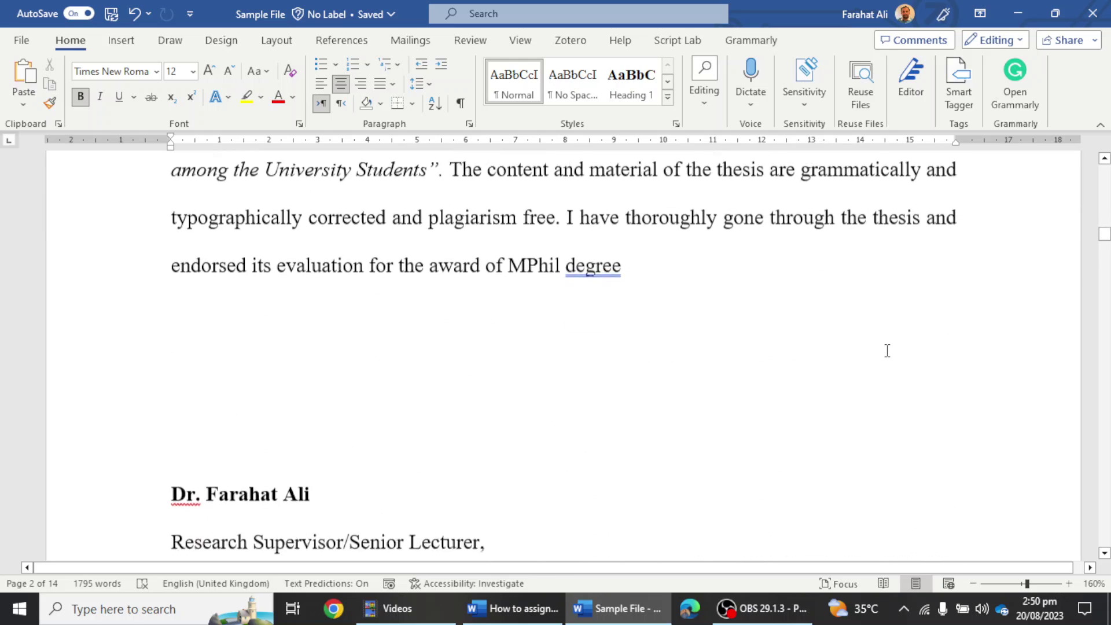
pyautogui.scroll(5, 886, 349)
pyautogui.scroll(12, 944, 325)
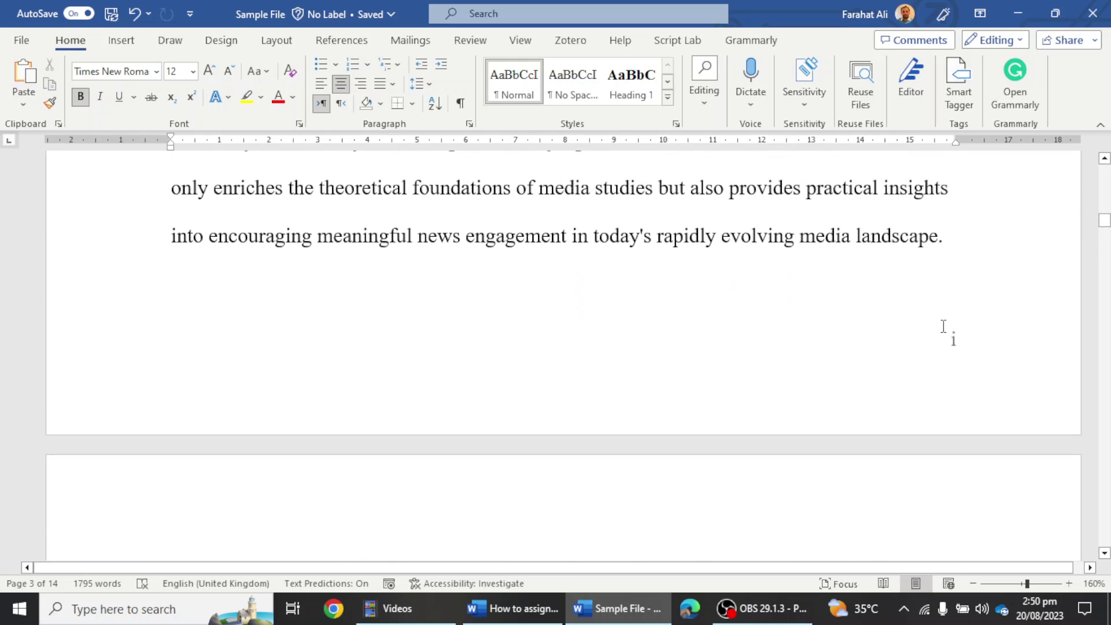
pyautogui.scroll(-7, 958, 318)
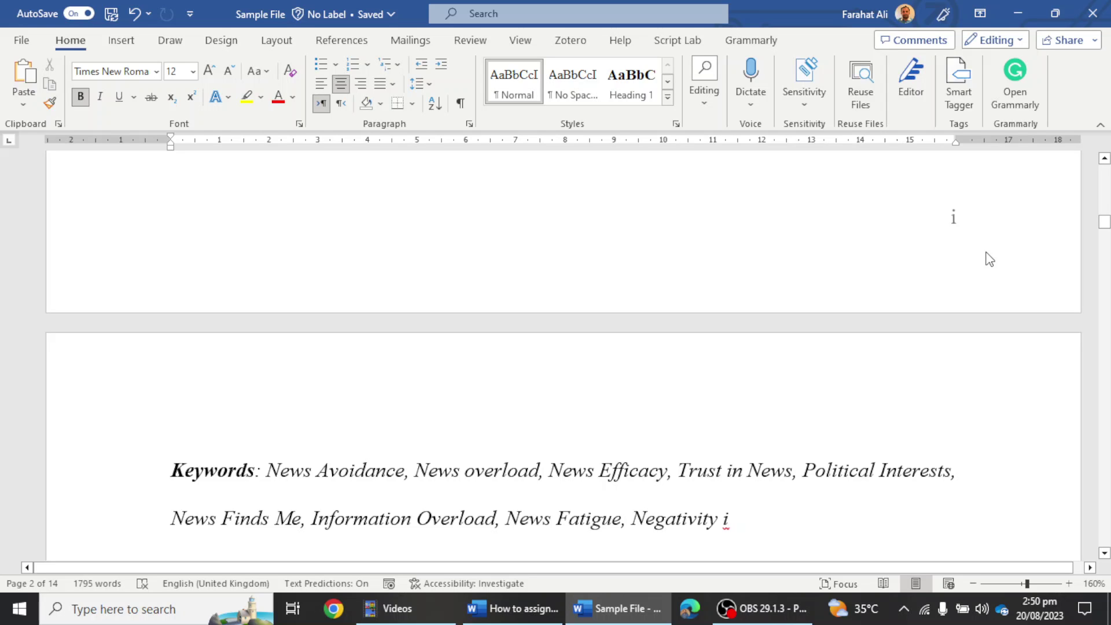
pyautogui.scroll(-20, 989, 259)
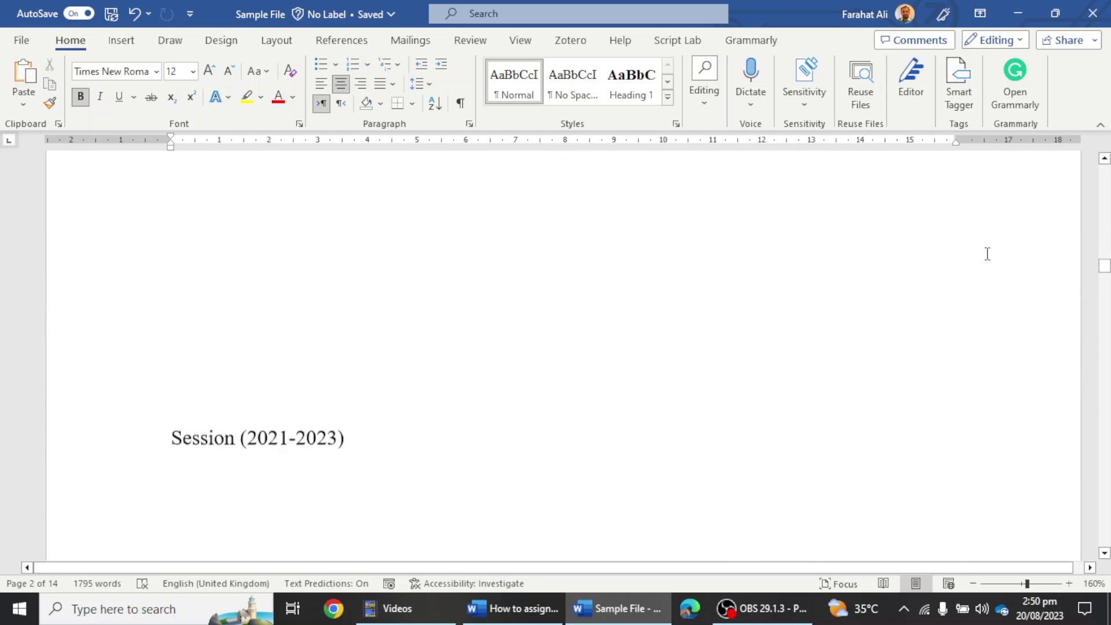
pyautogui.scroll(-20, 987, 253)
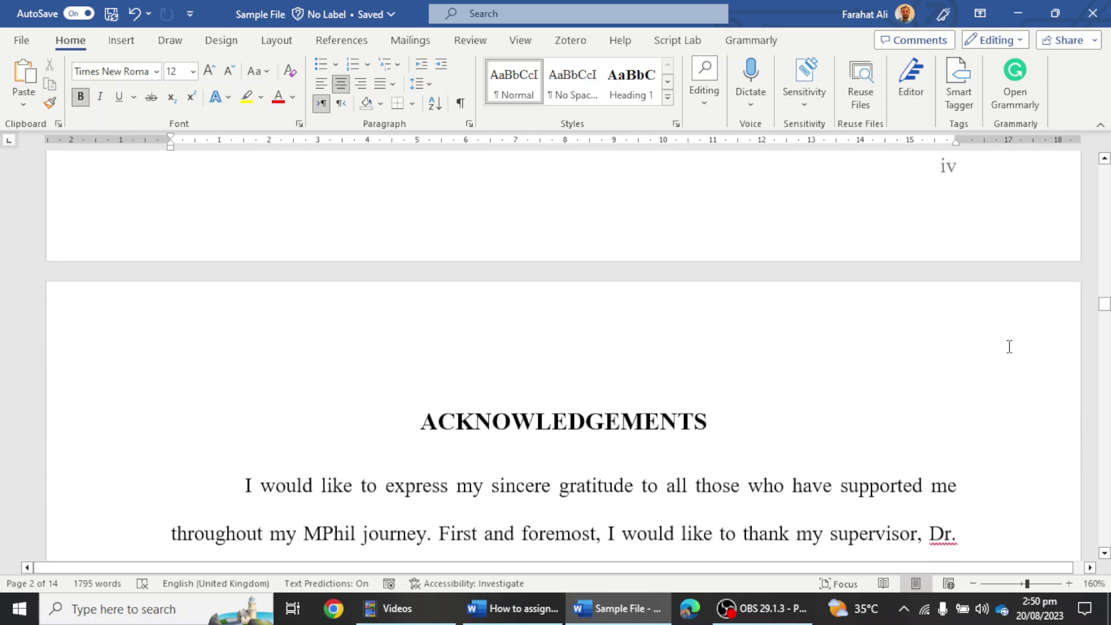
pyautogui.scroll(-15, 1009, 346)
pyautogui.moveTo(1104, 324); pyautogui.dragTo(1104, 489)
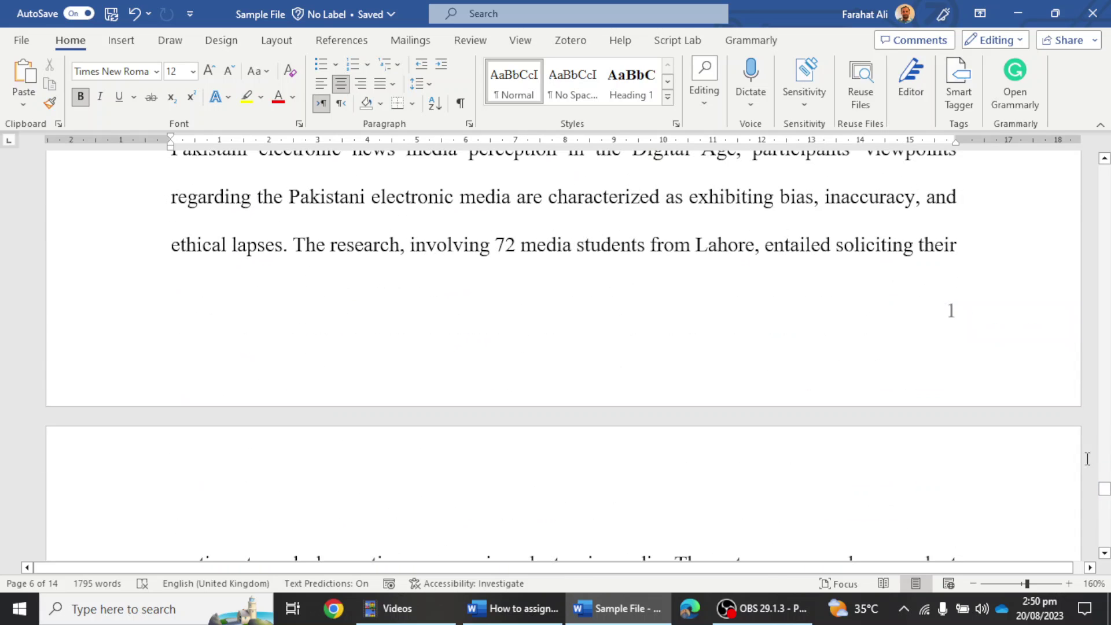
pyautogui.click(947, 311)
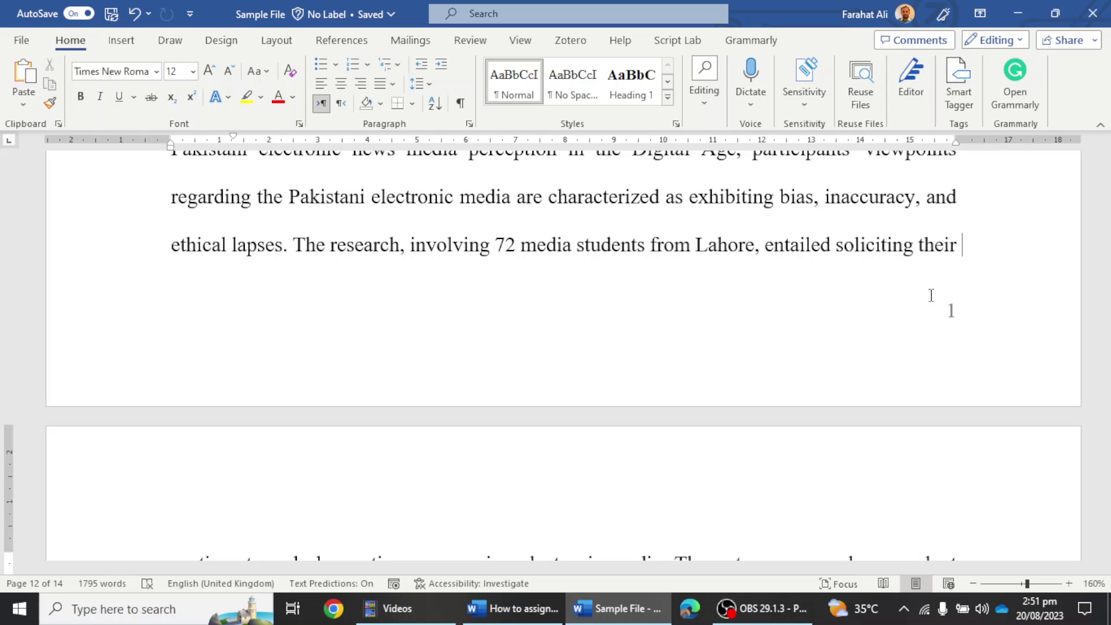
# - Switch to the document "How to assign Numbers from a Specific Page" and review its Step 1 on section breaks
pyautogui.hotkey('alt', 'Tab')
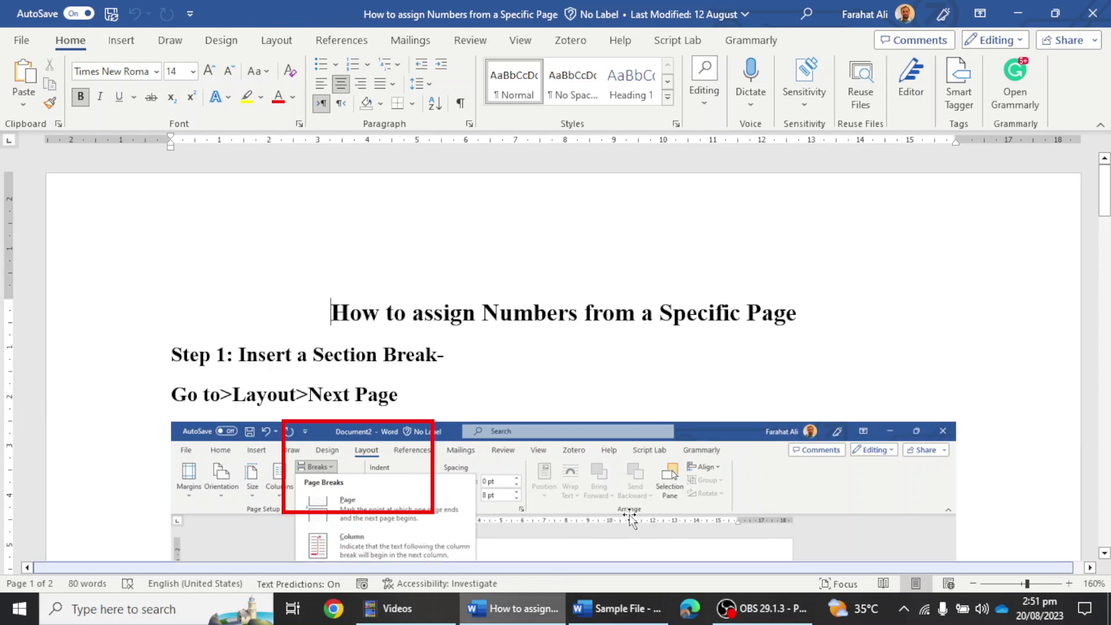
pyautogui.scroll(-4, 743, 347)
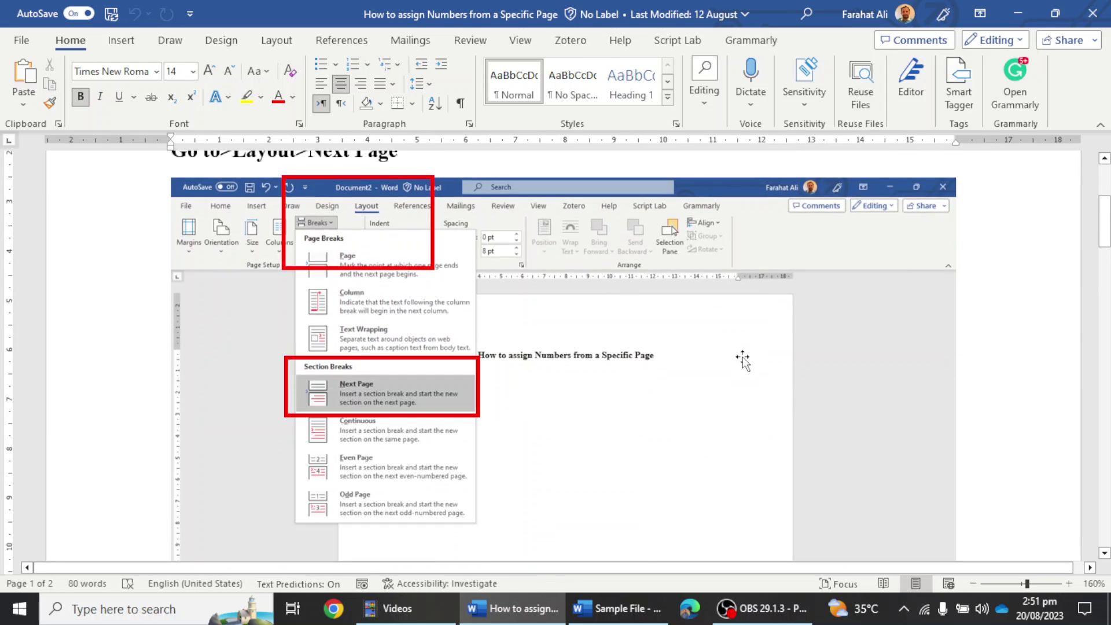
pyautogui.scroll(4, 742, 359)
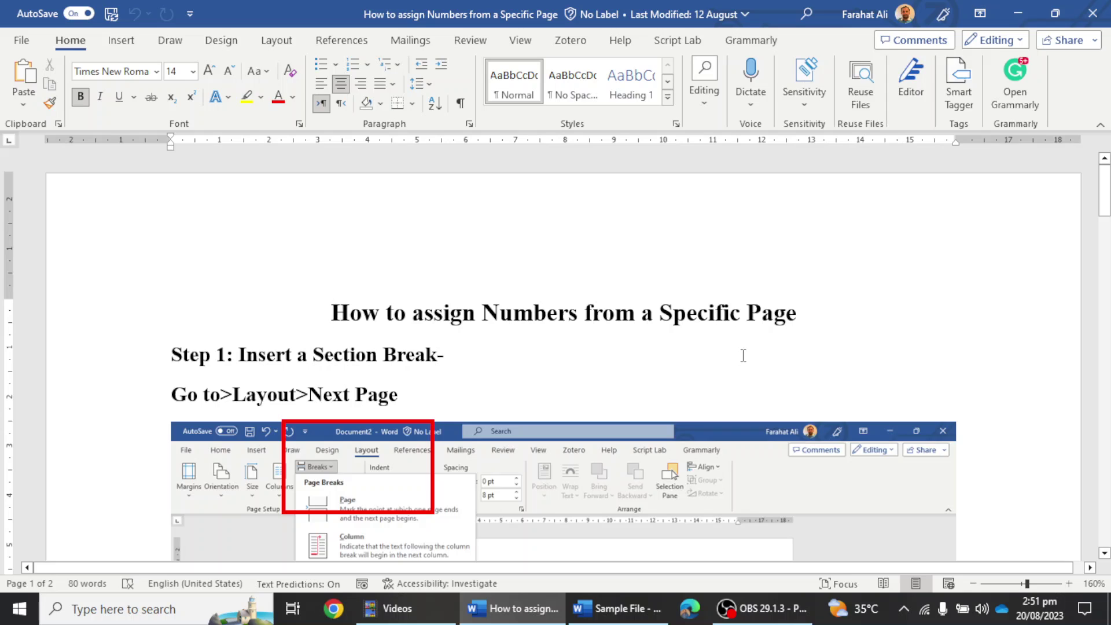